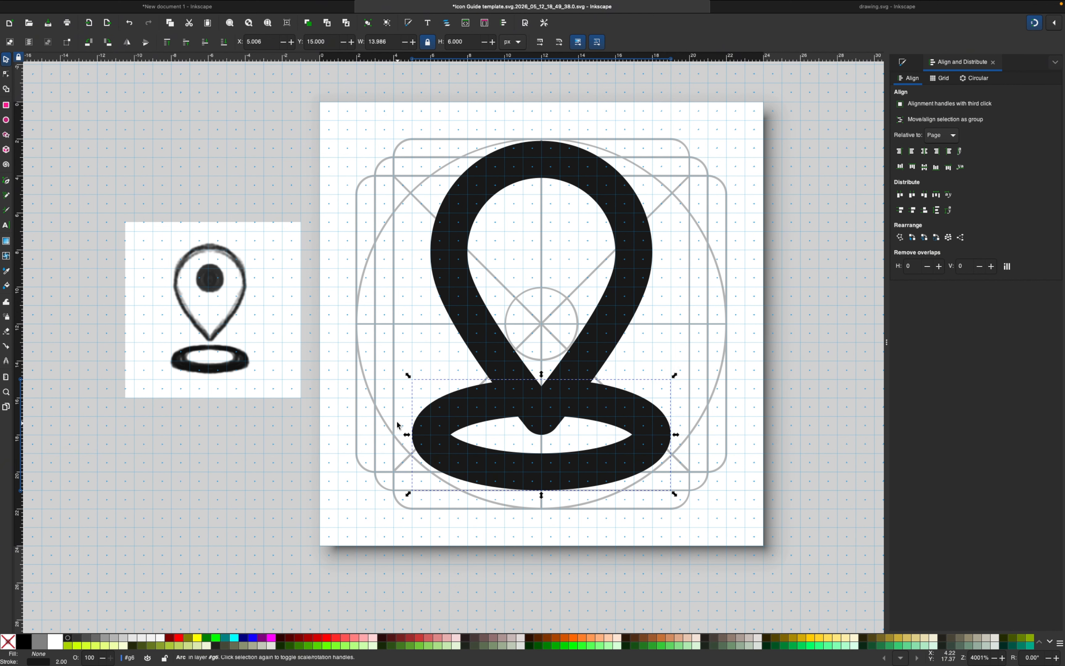
Draw a filled black circle about 4 px wide inside the pin's head, centred horizontally with its top at Y 6 px
left_click(798, 400)
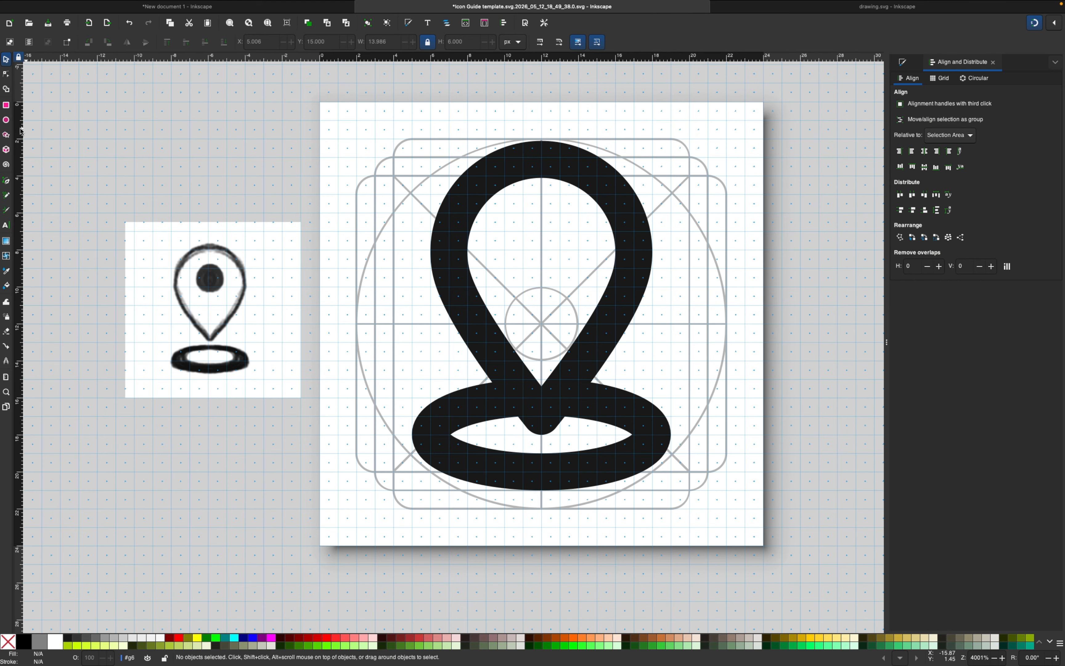
left_click(6, 119)
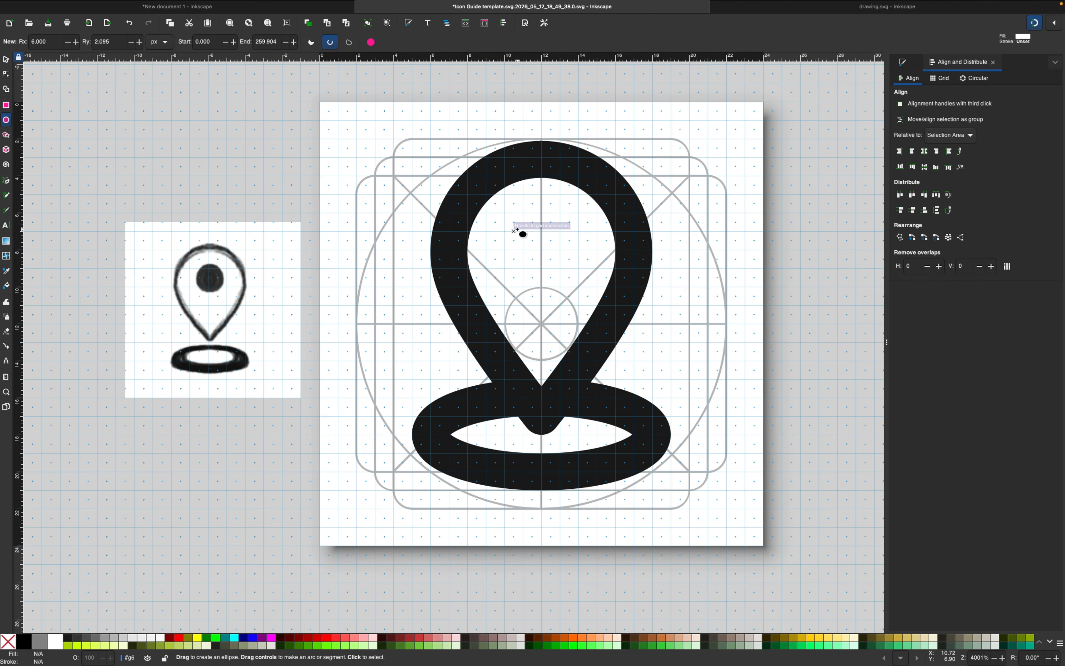
left_click_drag(523, 231, 545, 235)
left_click(6, 59)
left_click_drag(504, 282, 505, 283)
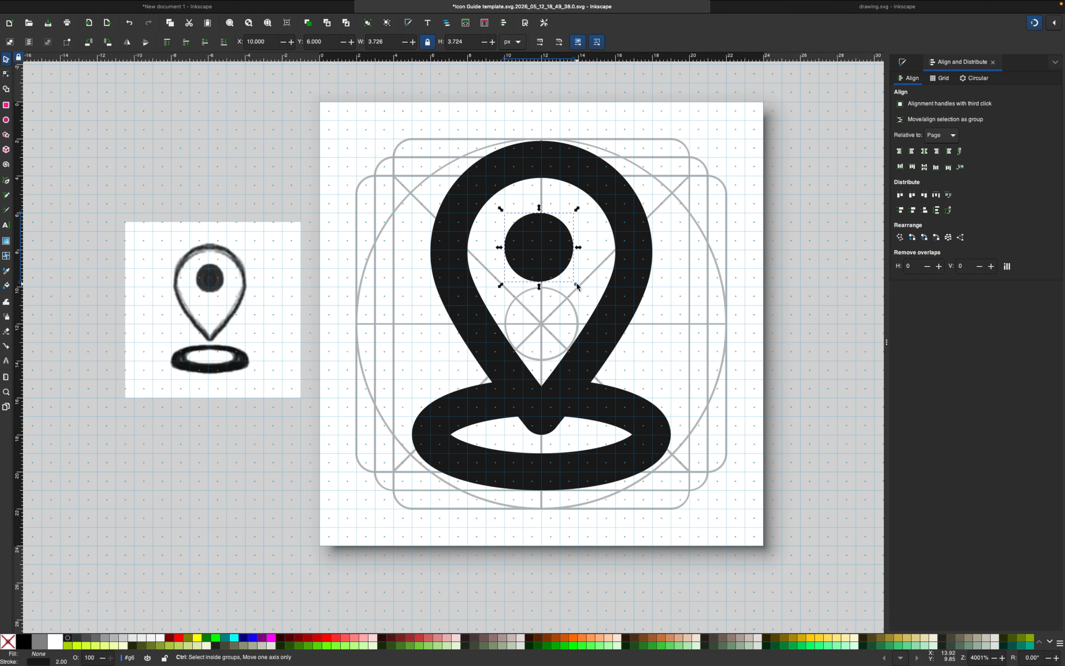
left_click_drag(577, 283, 582, 287)
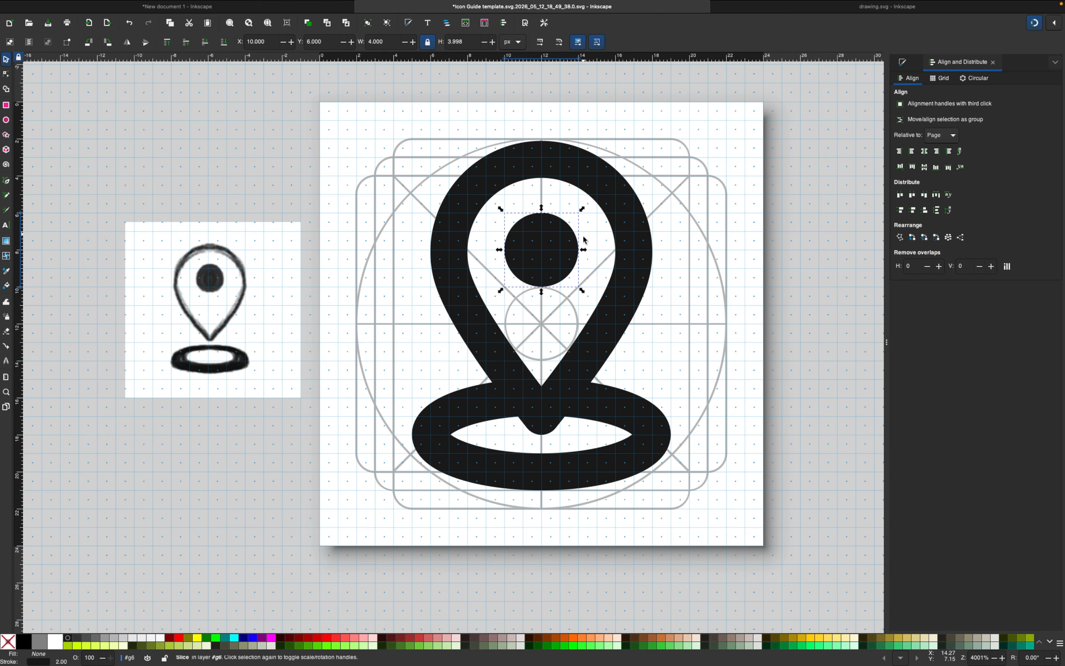
left_click(804, 224)
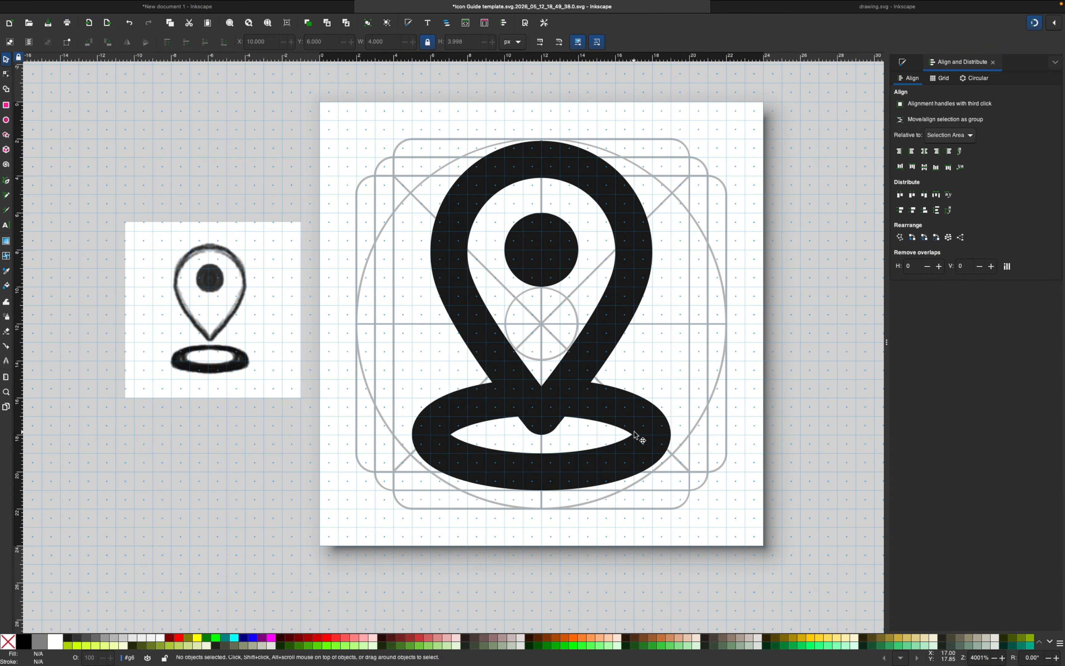
Resize the base ellipse to about 12 px wide and 6 px tall so its sides match the pin's width
left_click(643, 427)
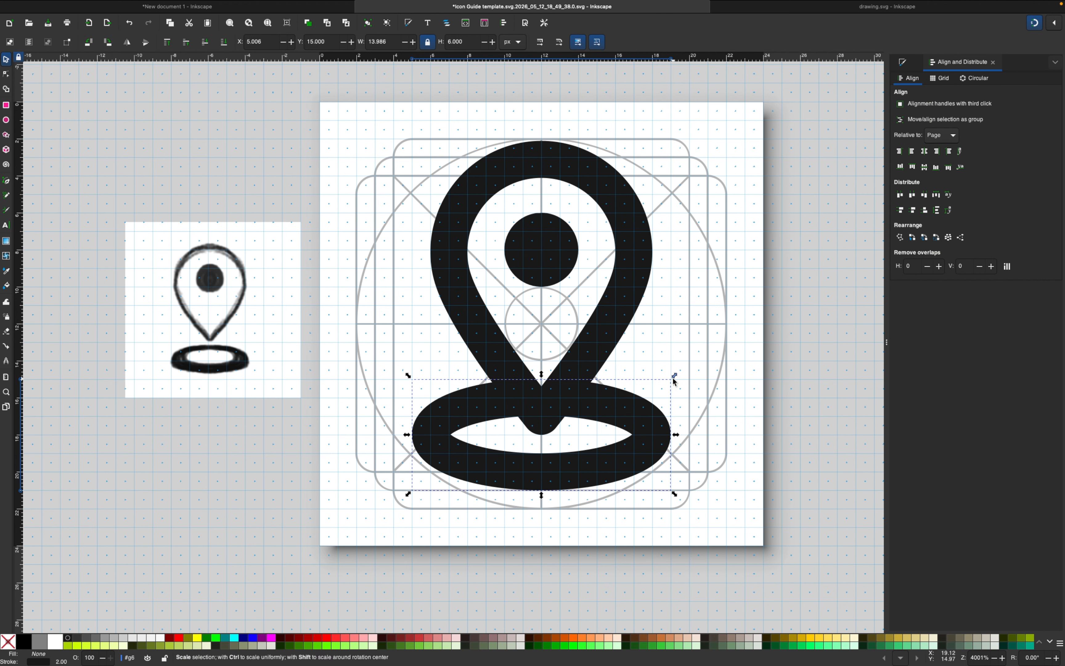
left_click(669, 374)
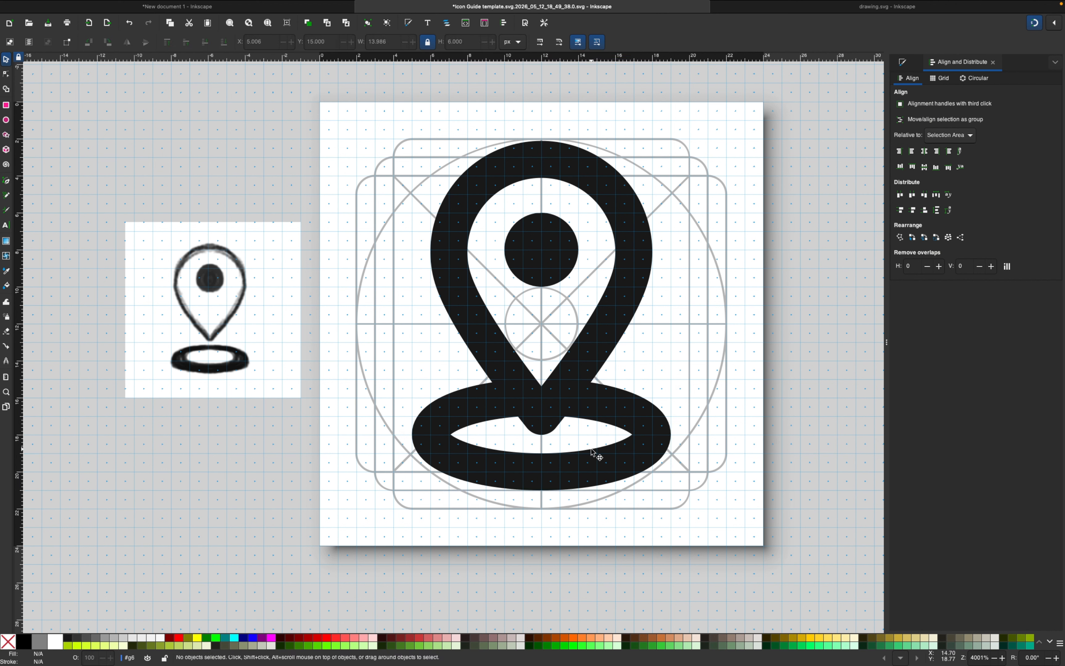
left_click(595, 456)
left_click_drag(674, 376, 653, 388)
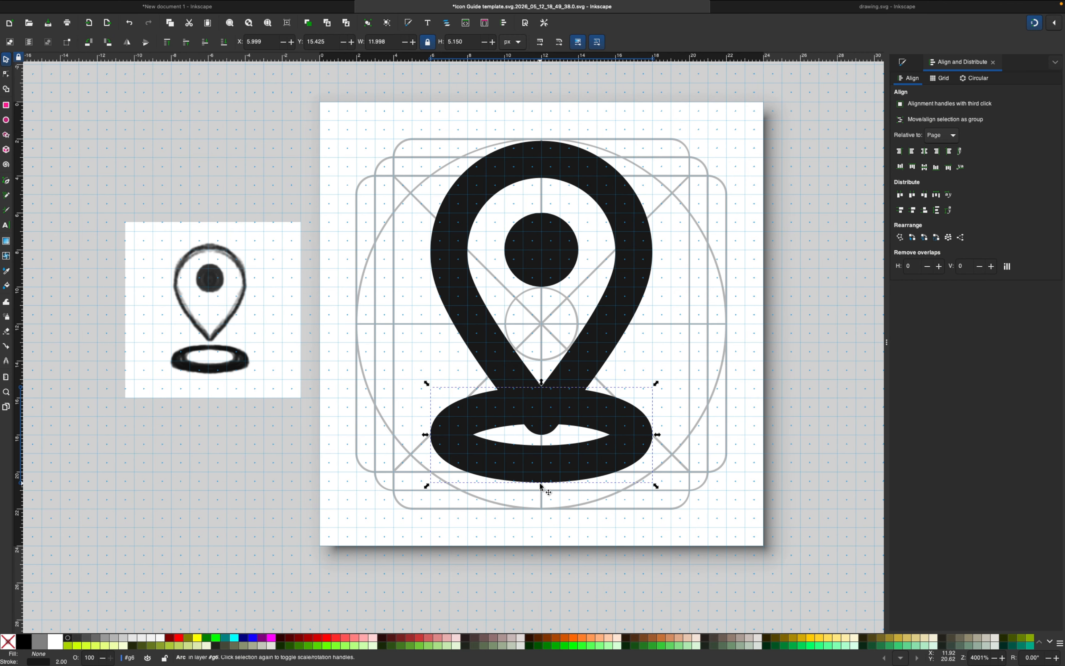
left_click_drag(542, 486, 542, 496)
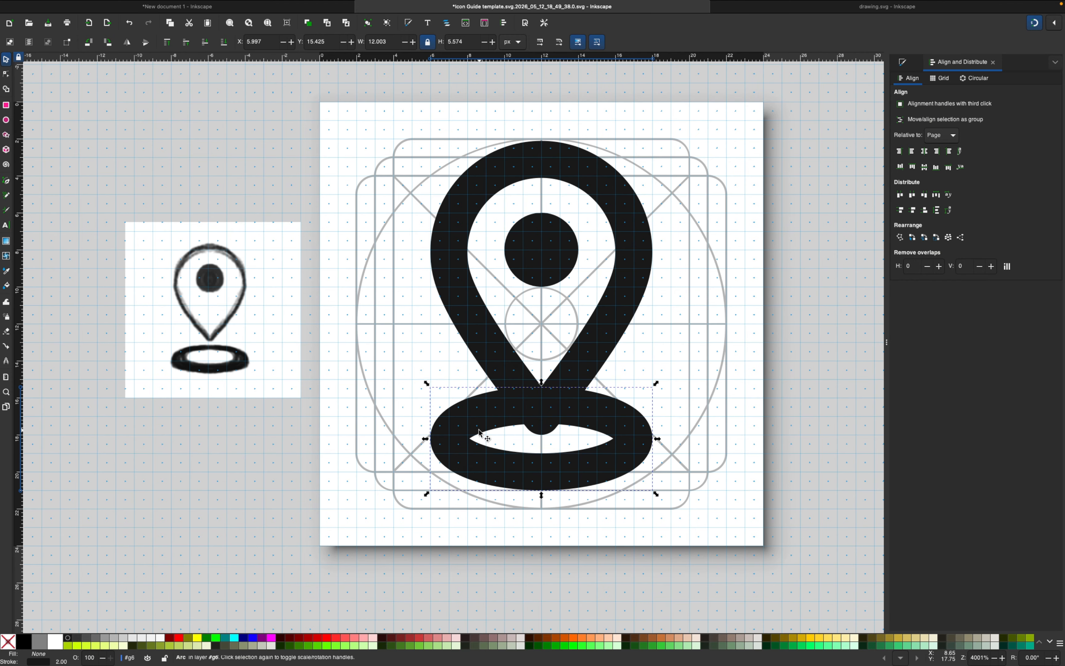
left_click(502, 416)
left_click(588, 412)
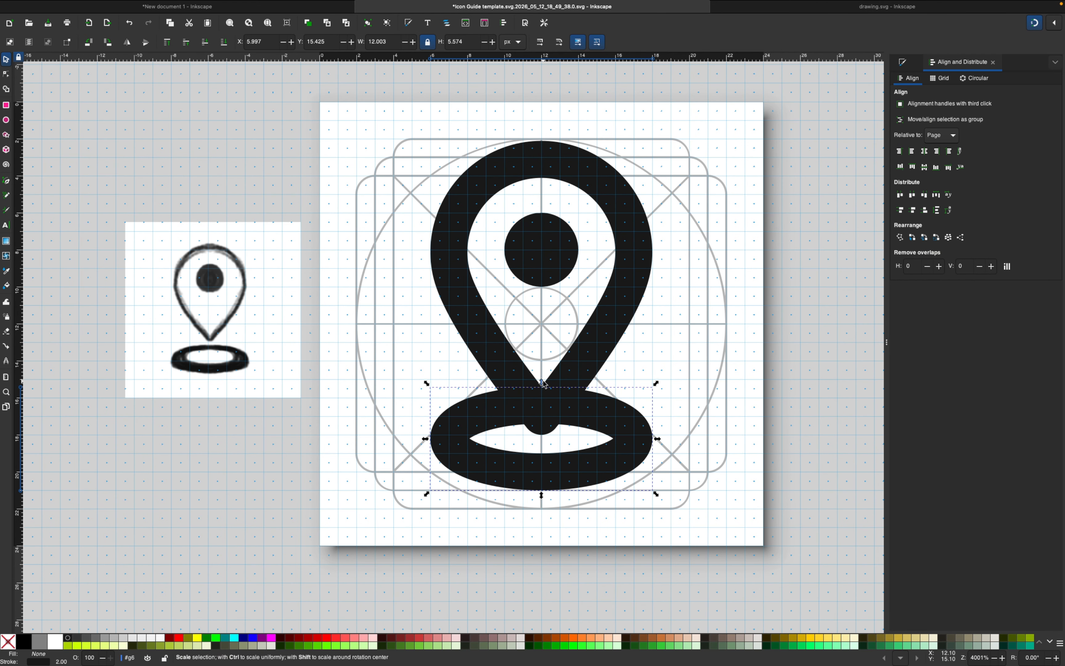
left_click_drag(544, 384, 543, 379)
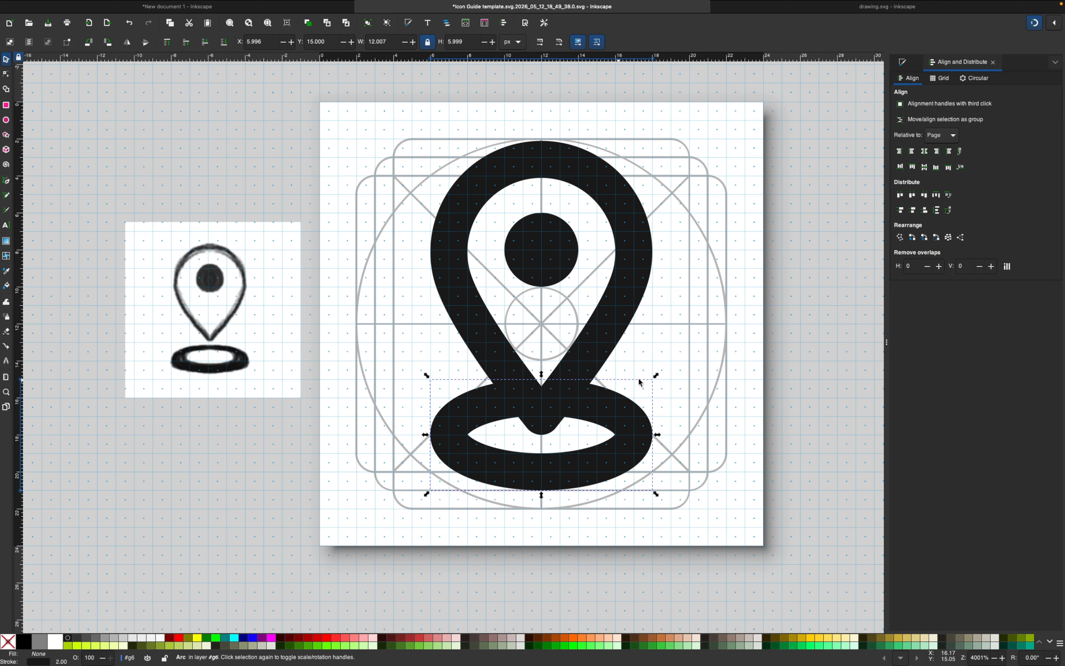
left_click(786, 391)
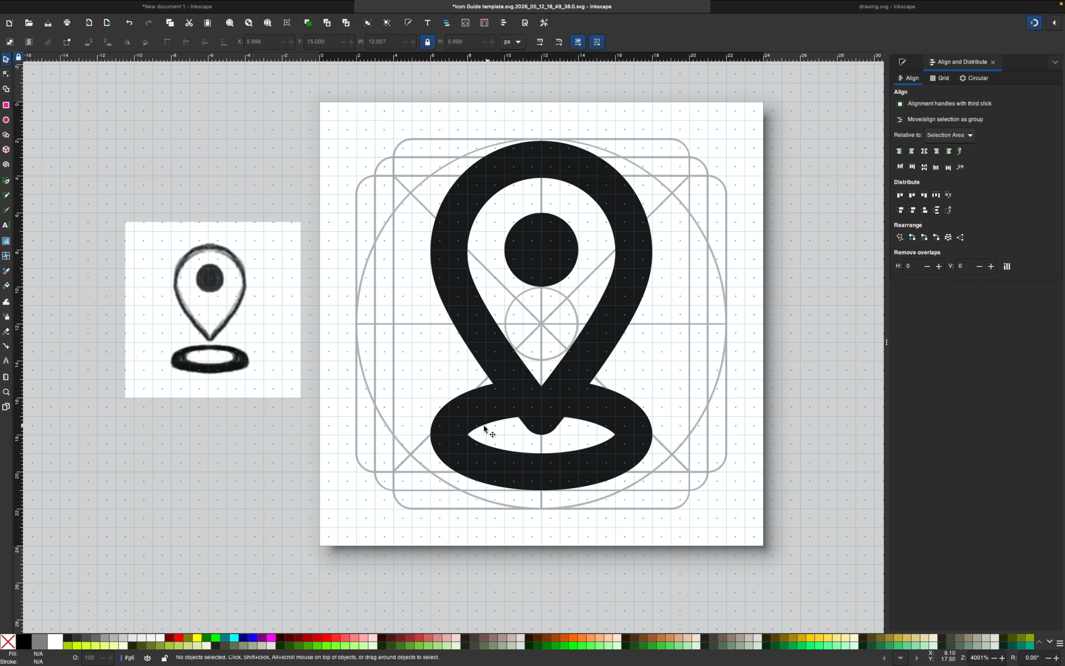
Stretch the base ellipse's top edge upward to Y 14 px, making it about 7 px tall
left_click(454, 435)
left_click(505, 399)
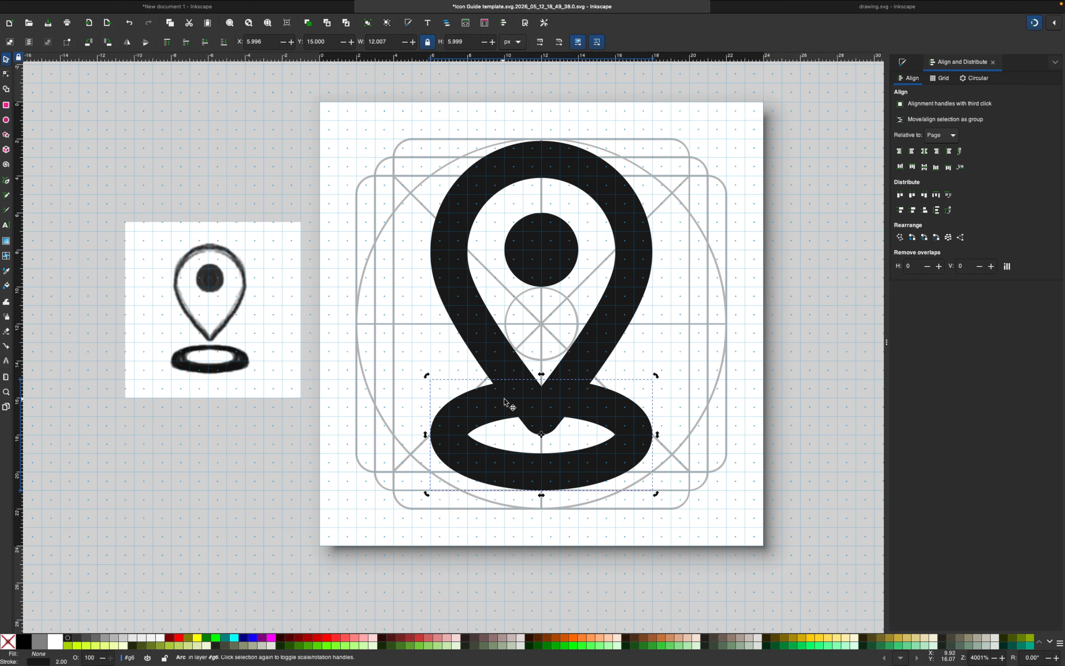
left_click(483, 409)
left_click_drag(542, 375, 542, 354)
left_click(590, 378)
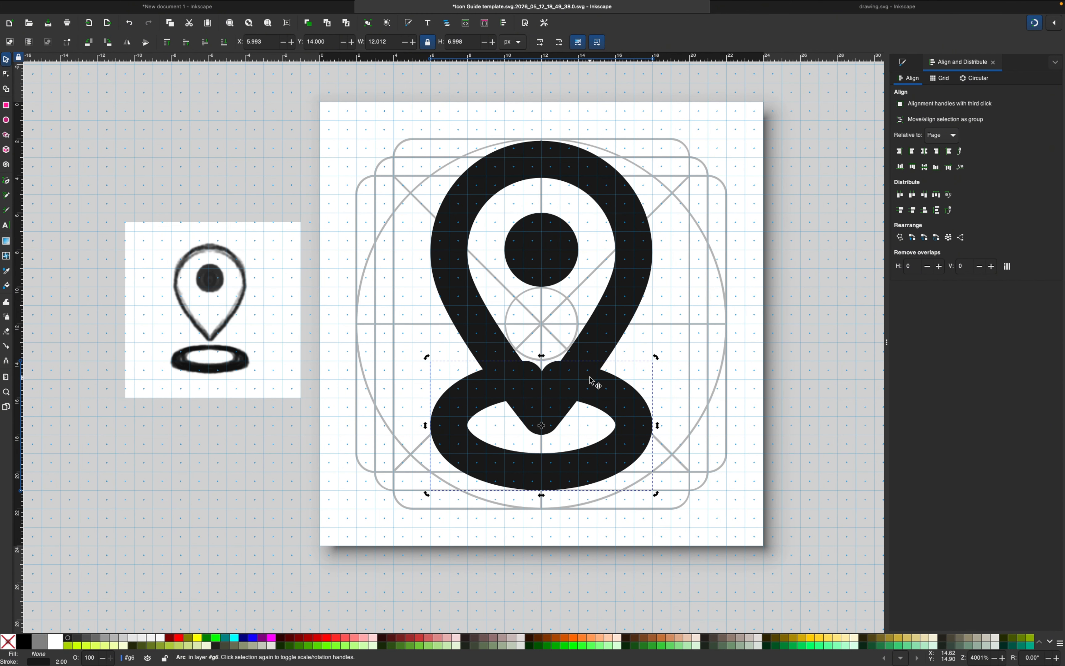
left_click(590, 378)
Adjust the two end points of the base ellipse's arc so both open ends are hidden behind the pin's tip
left_click(7, 75)
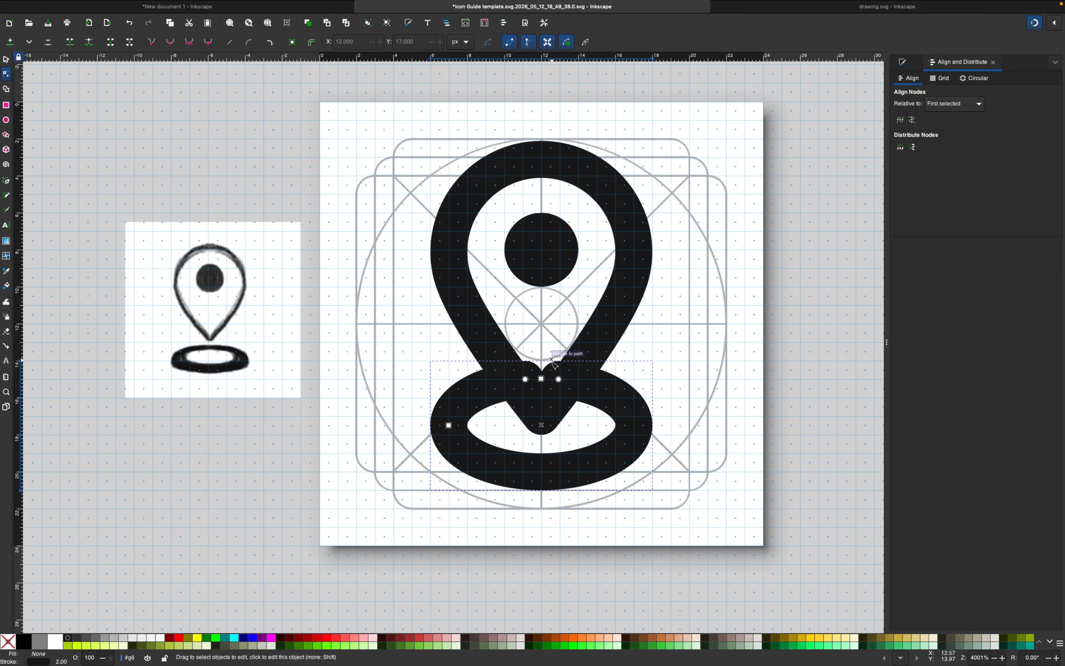
left_click_drag(521, 380, 581, 377)
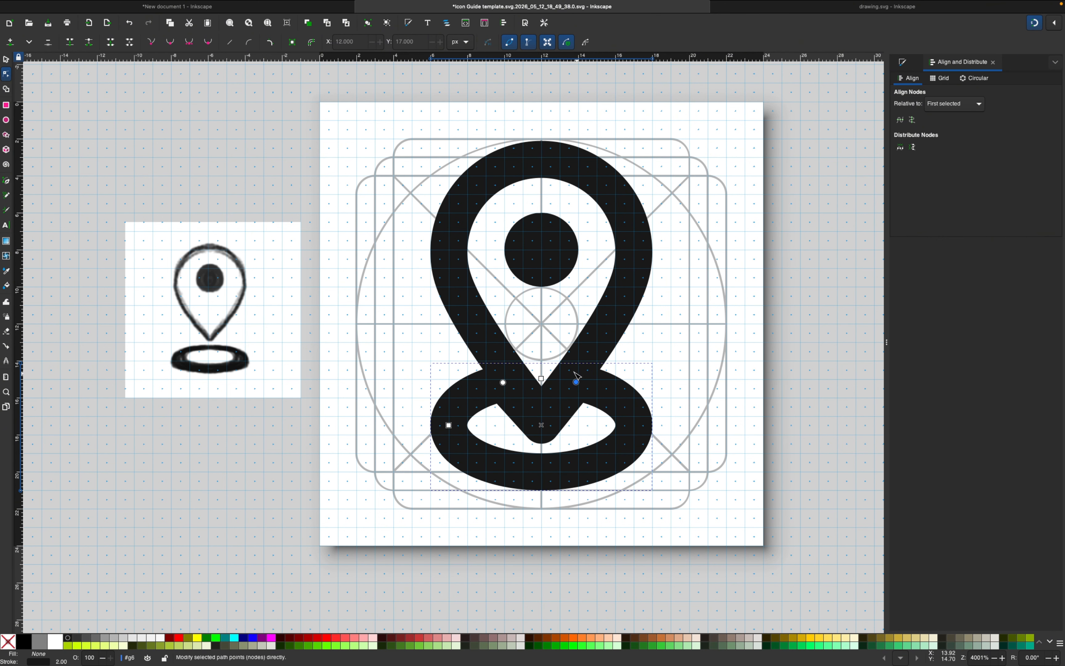
left_click(6, 121)
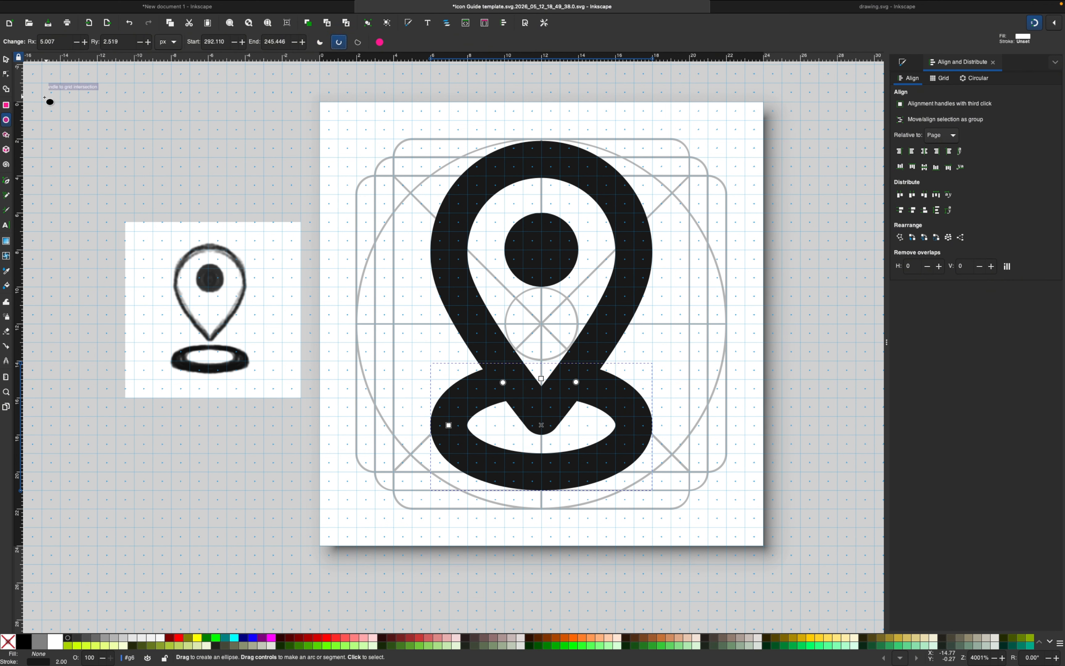
left_click(6, 74)
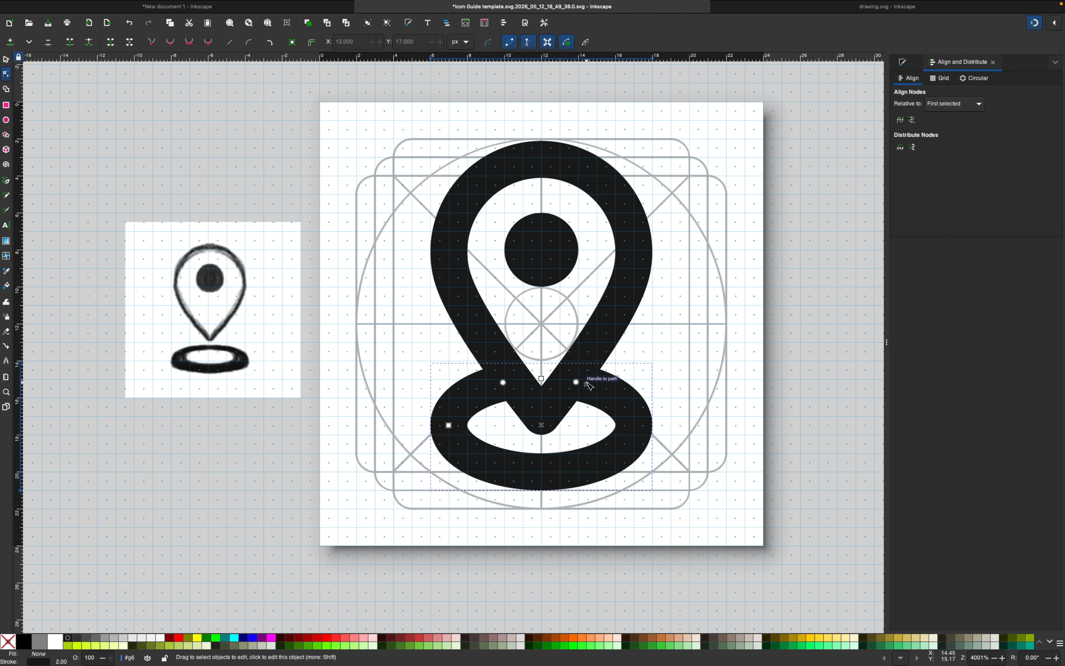
left_click_drag(573, 380, 574, 382)
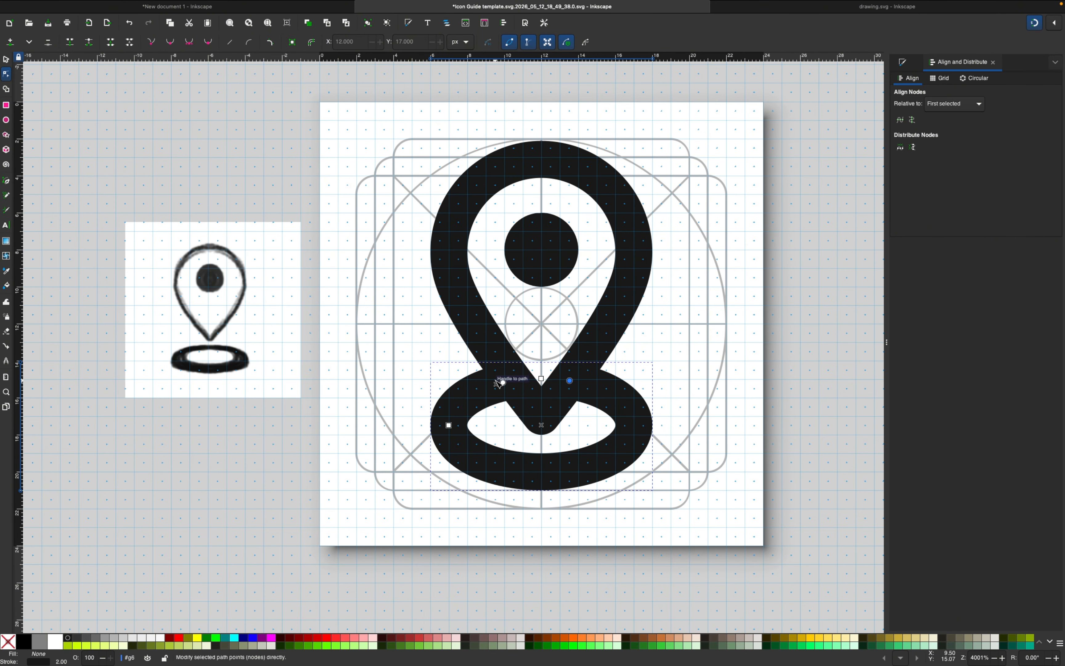
left_click_drag(503, 383, 516, 381)
left_click(790, 356)
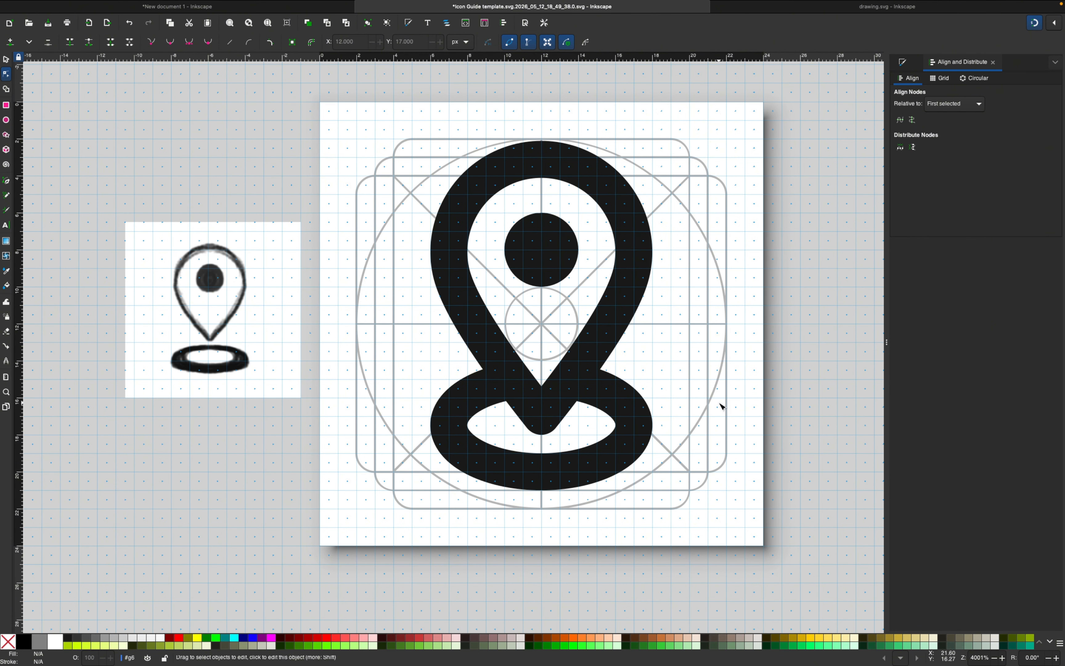
Try to move the pin outline up to the top guide line, and undo the moves
left_click(561, 151)
left_click(5, 59)
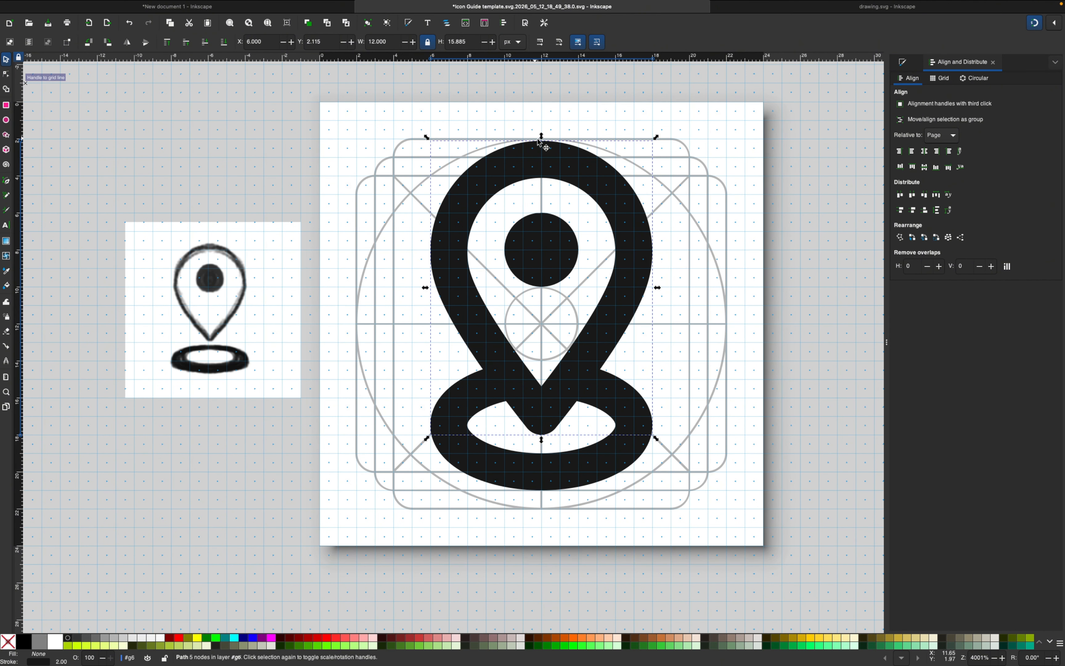
left_click_drag(554, 151, 549, 148)
key("z")
left_click(539, 129)
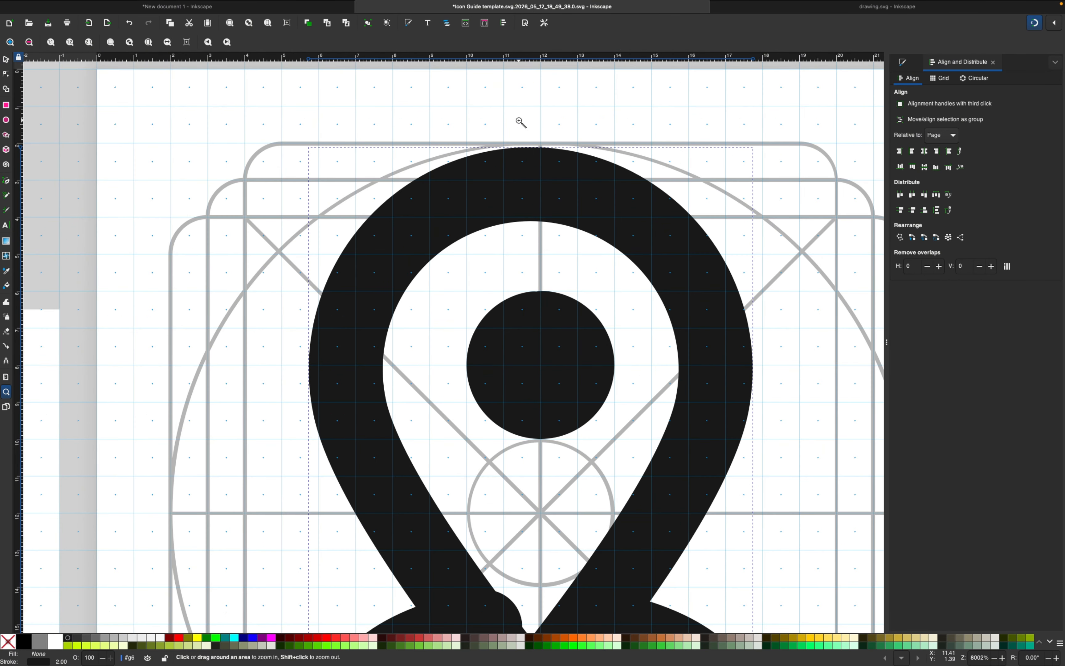
left_click(5, 58)
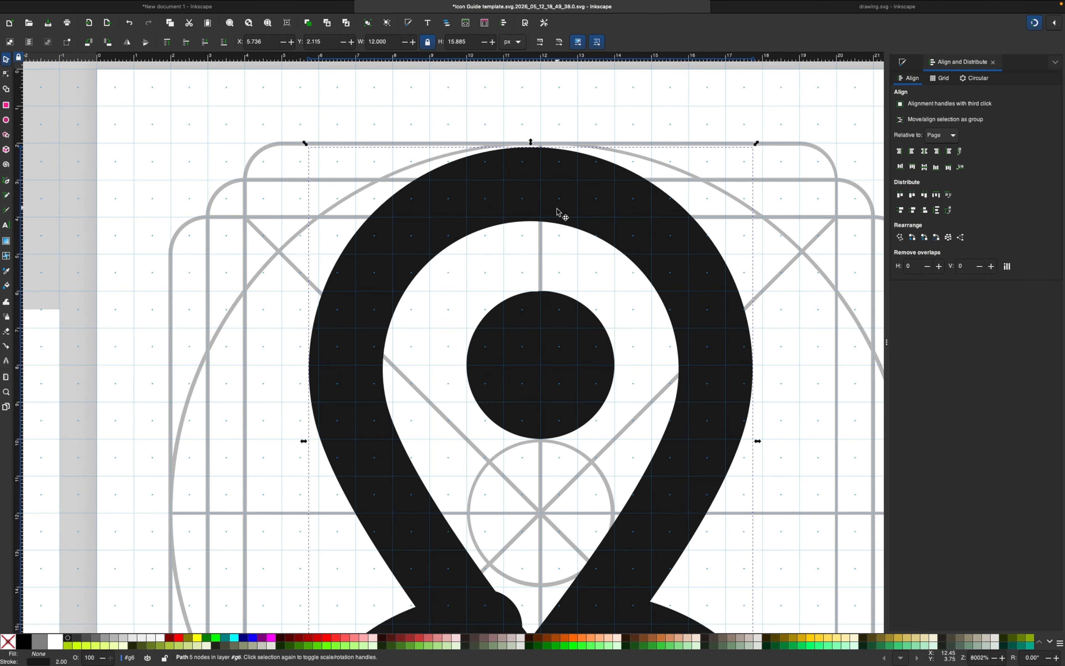
mouse_move(547, 171)
left_mouse_down()
mouse_move(565, 175)
mouse_move(542, 161)
left_mouse_up()
key("ctrl+z")
key("ctrl+z")
key("ctrl+z")
Stretch the pin outline's top edge up to the guide line at Y 2 px, making it about 16 px tall
left_click_drag(542, 141, 541, 137)
left_click(565, 127)
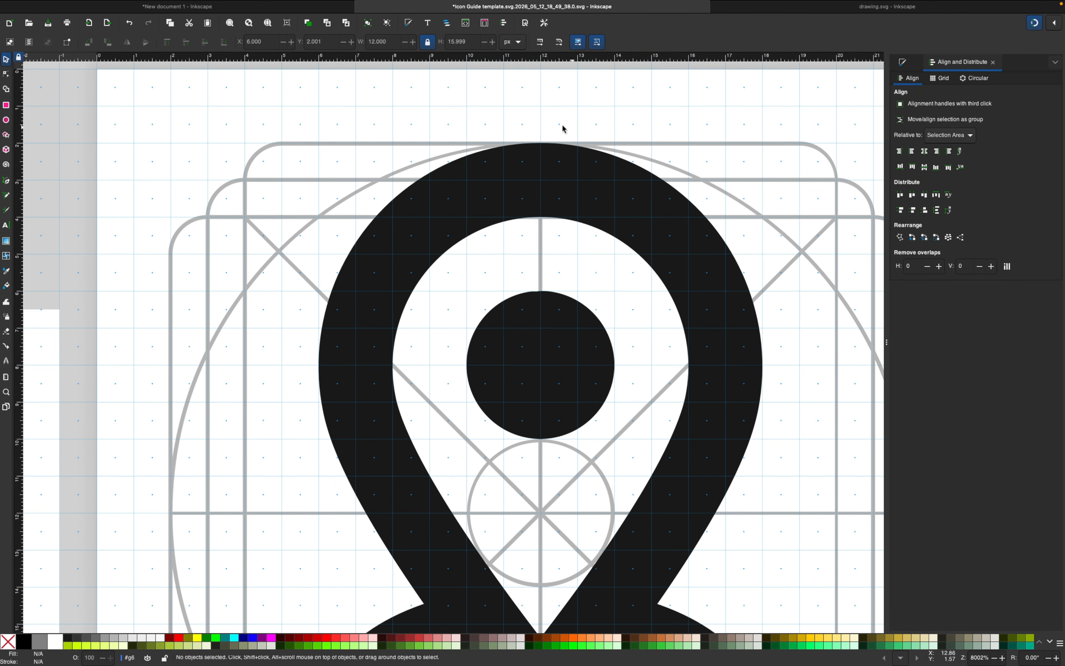
Try to nudge the node at the pin's bottom tip, and cancel the move
left_click_drag(516, 202, 505, 164)
scroll(478, 299, "down", 5)
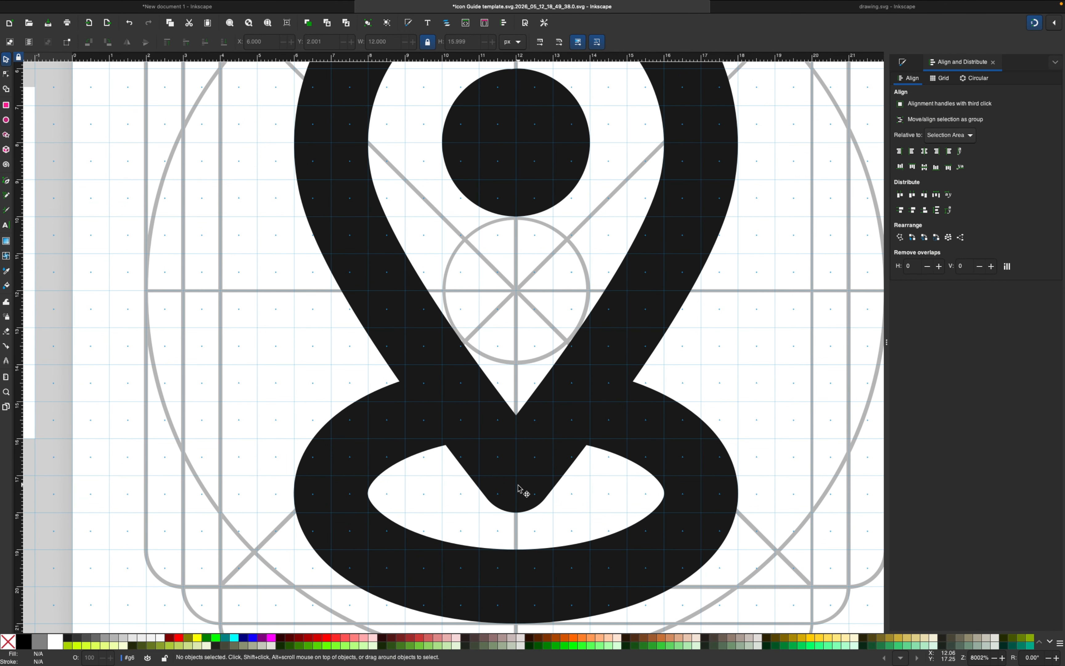
key("n")
left_click(526, 472)
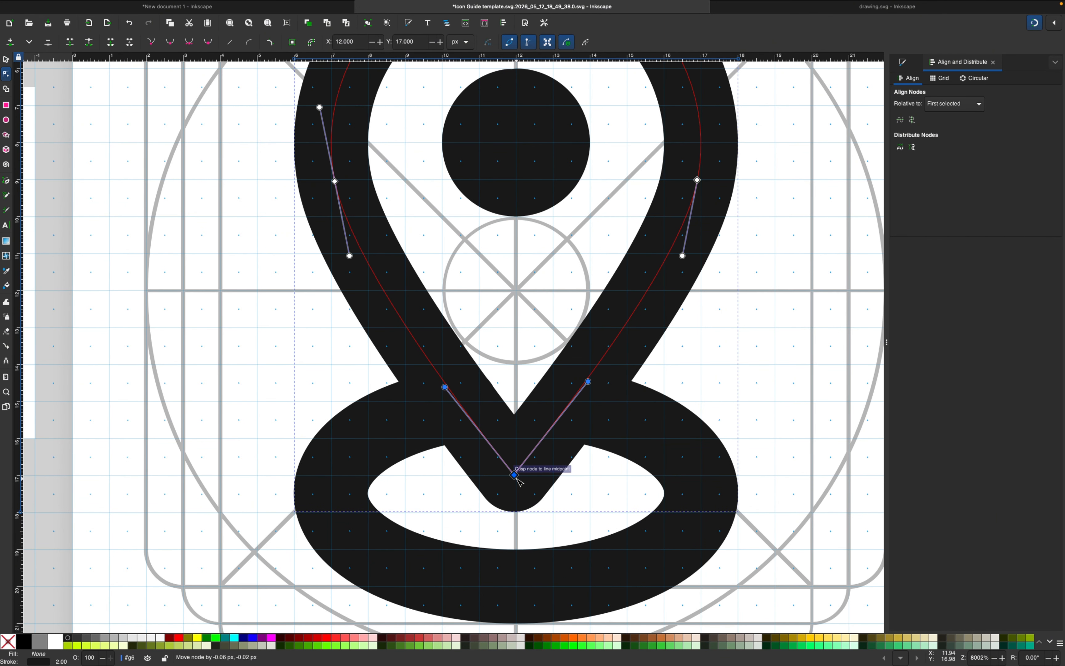
key("Escape")
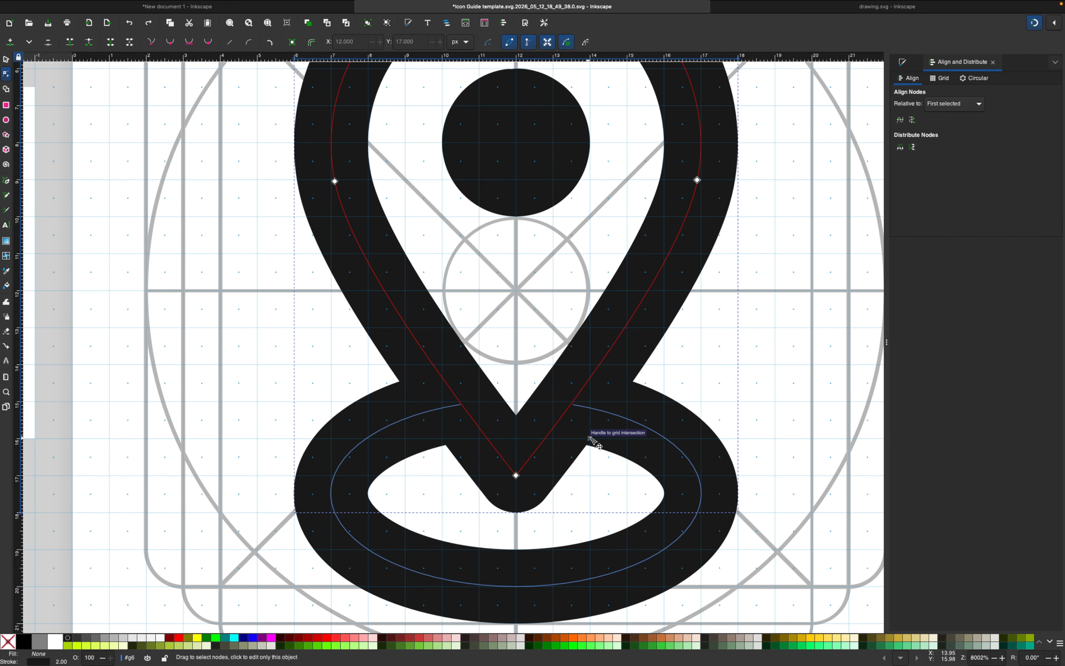
Delete the reference sketch image beside the page
key("z")
left_click(593, 447, "shift")
left_click(593, 447, "shift")
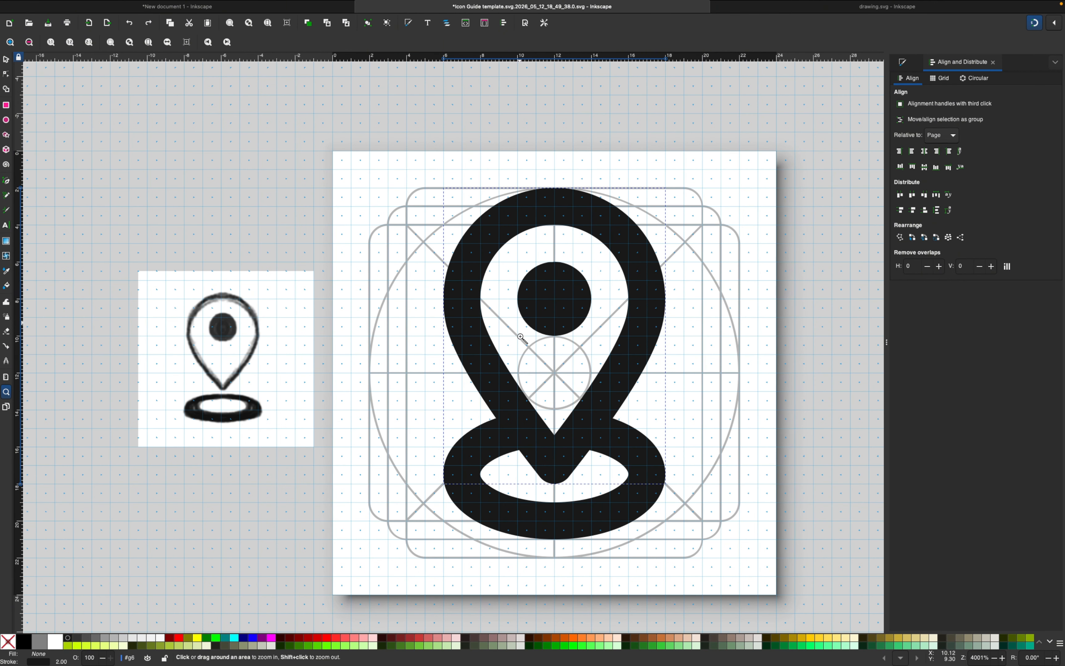
scroll(552, 302, "down", 2)
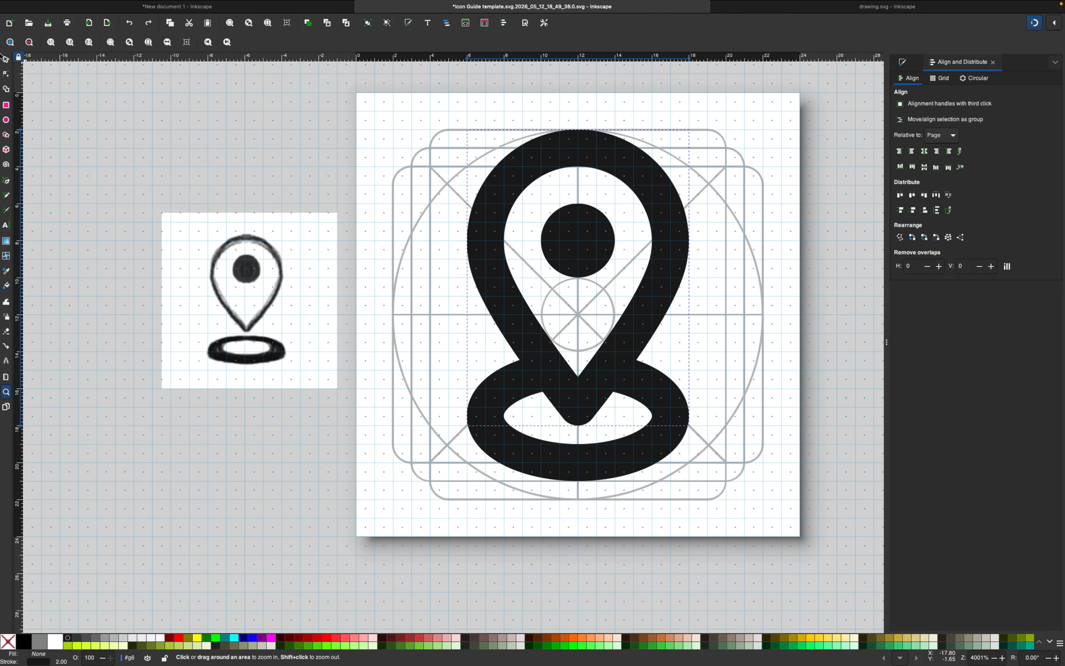
left_click(5, 58)
left_click(279, 304)
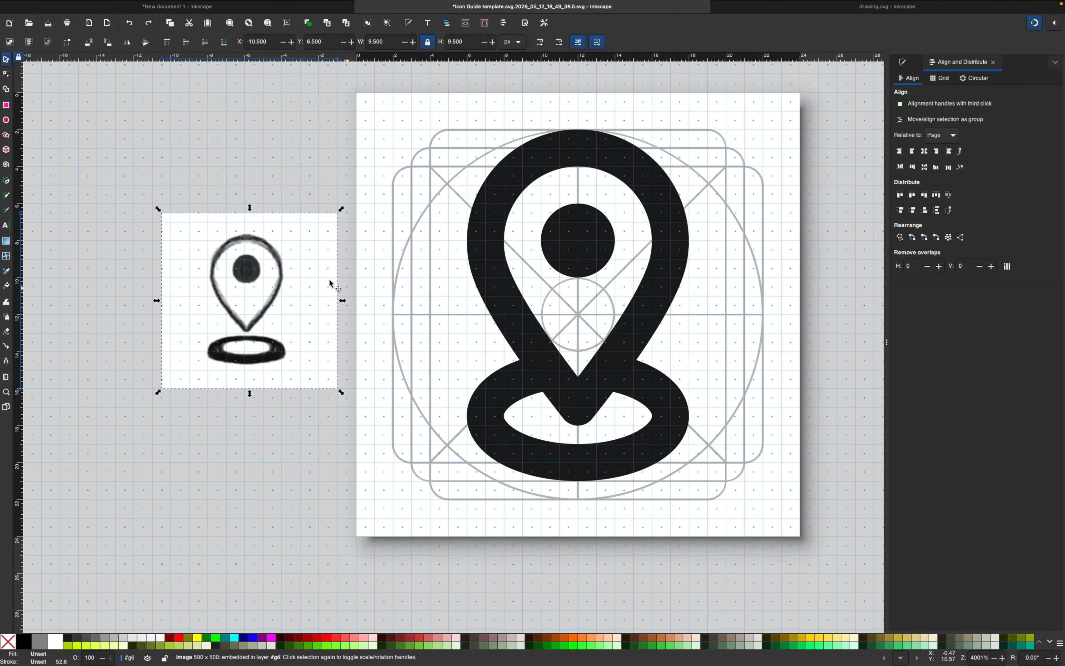
key("Delete")
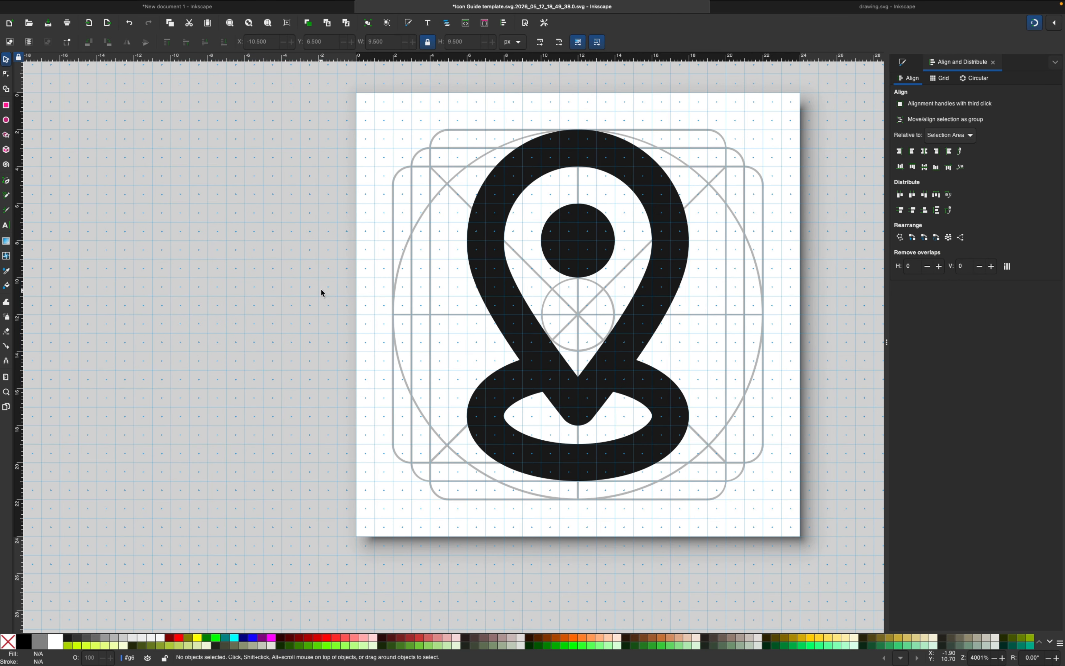
Duplicate the pin outline, inner circle and base ellipse together and place the copy off the page to its left
scroll(559, 229, "right", 3)
left_click_drag(796, 145, 328, 517)
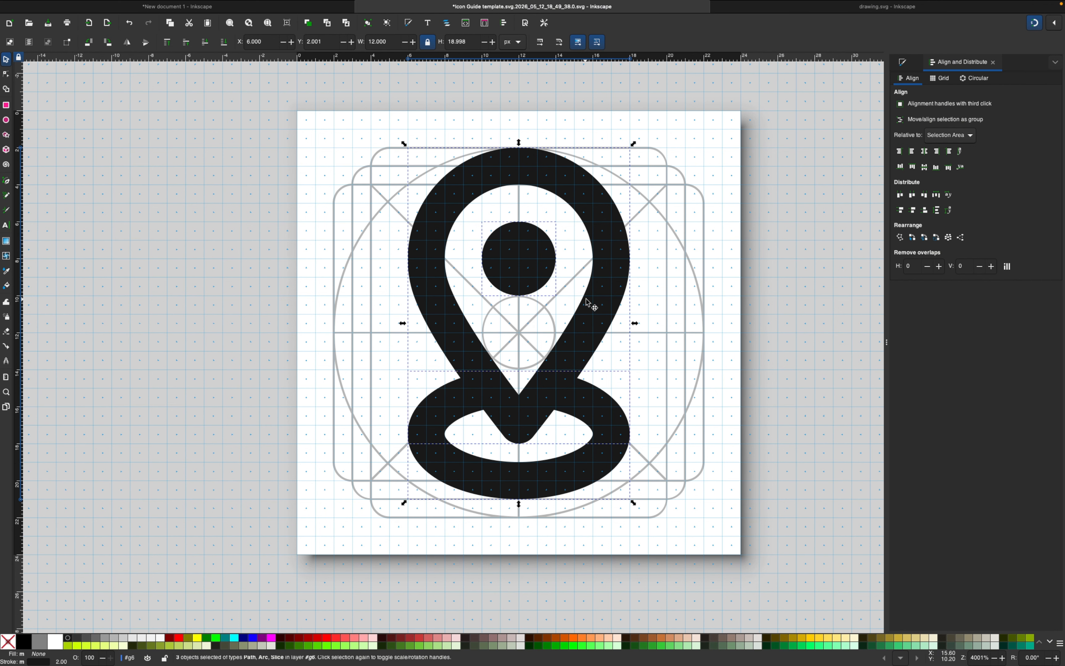
key("alt")
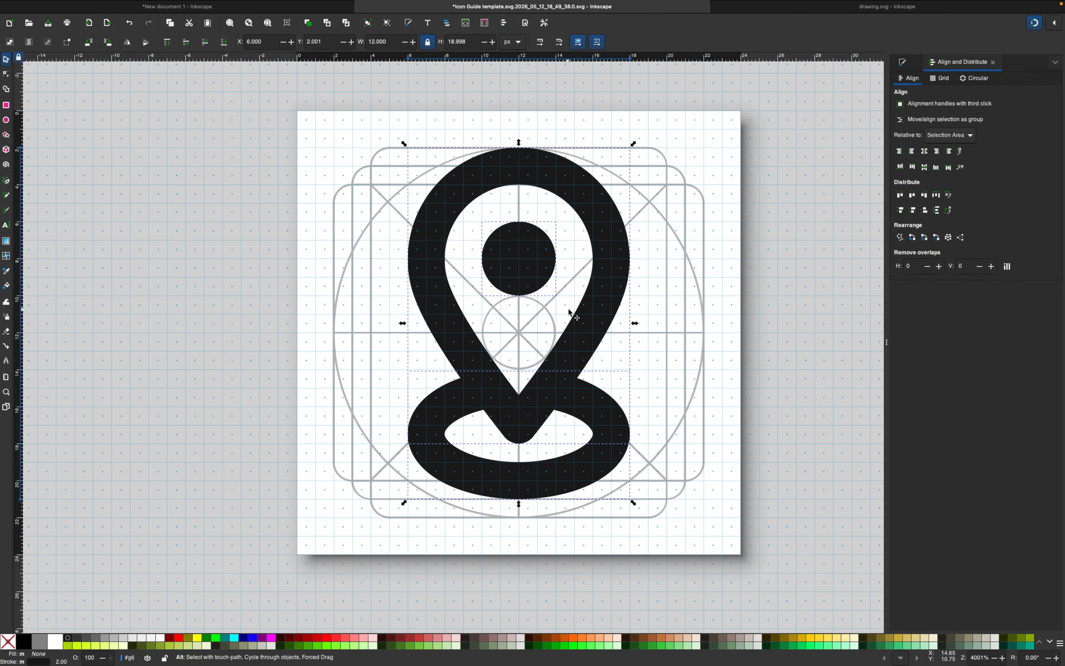
key("ctrl+d")
left_click_drag(530, 246, 82, 247)
Convert the inner circle's stroke to a path
left_click(544, 268)
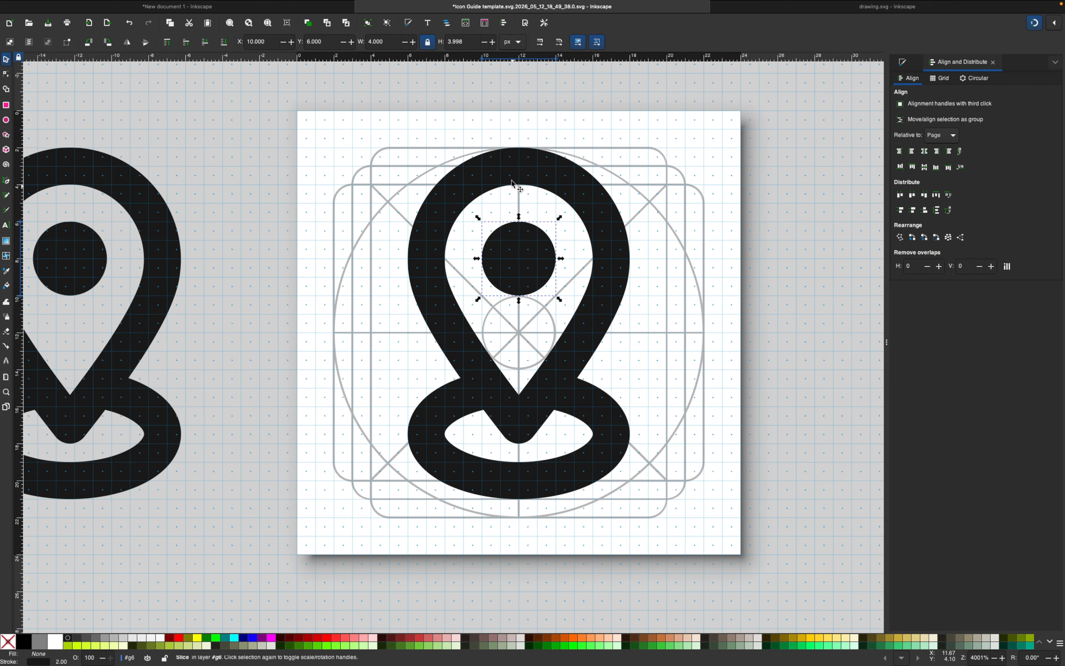
mouse_move(208, 2)
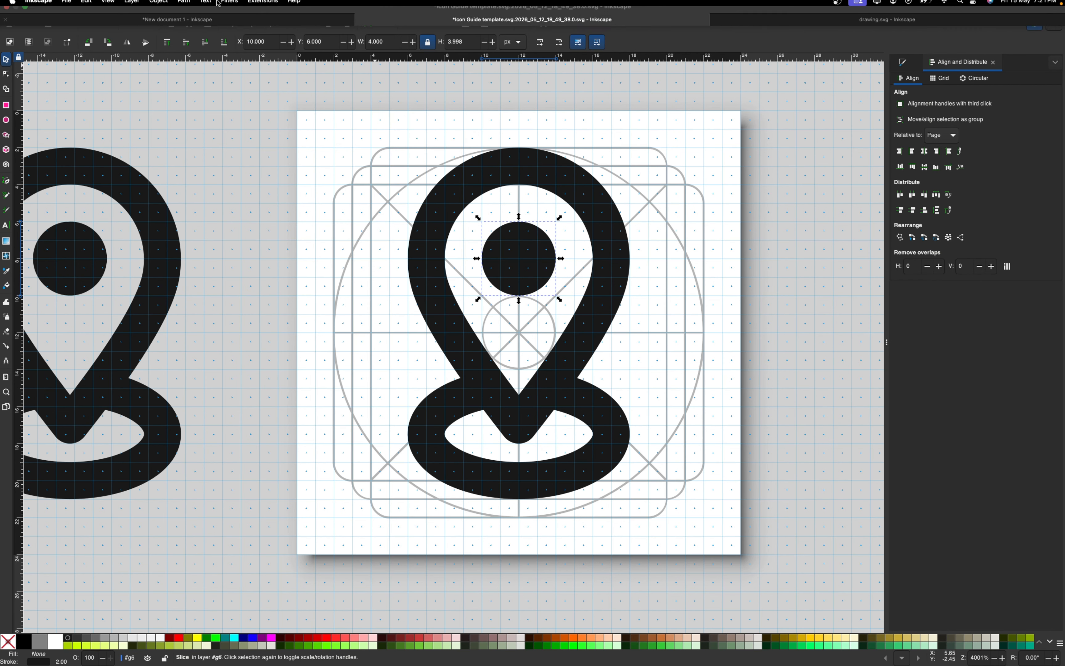
left_click(185, 7)
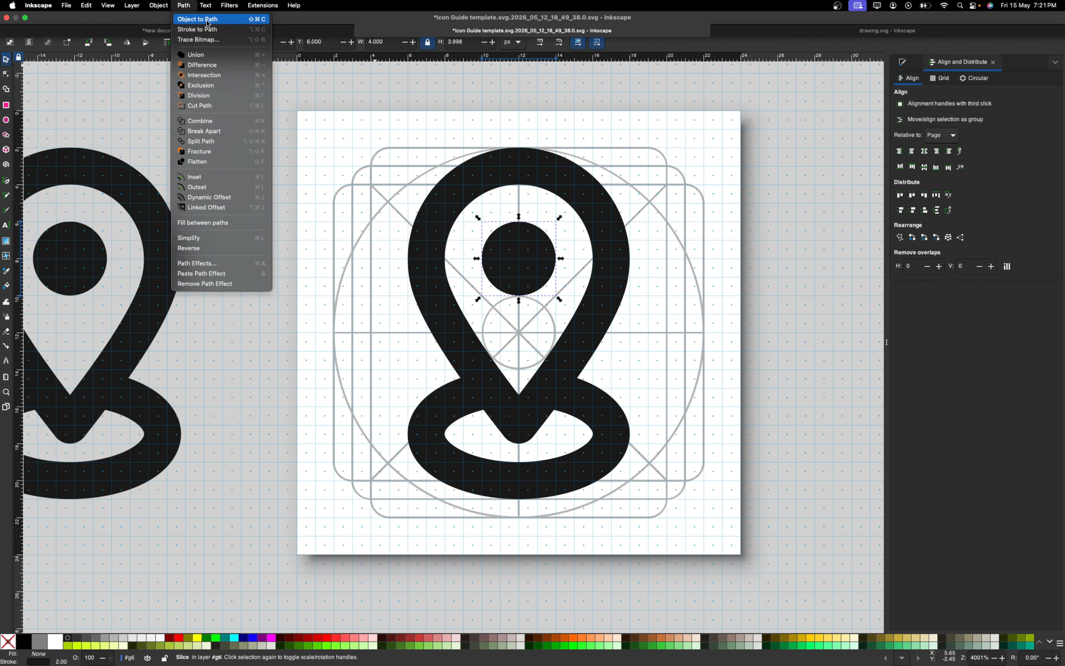
left_click(206, 30)
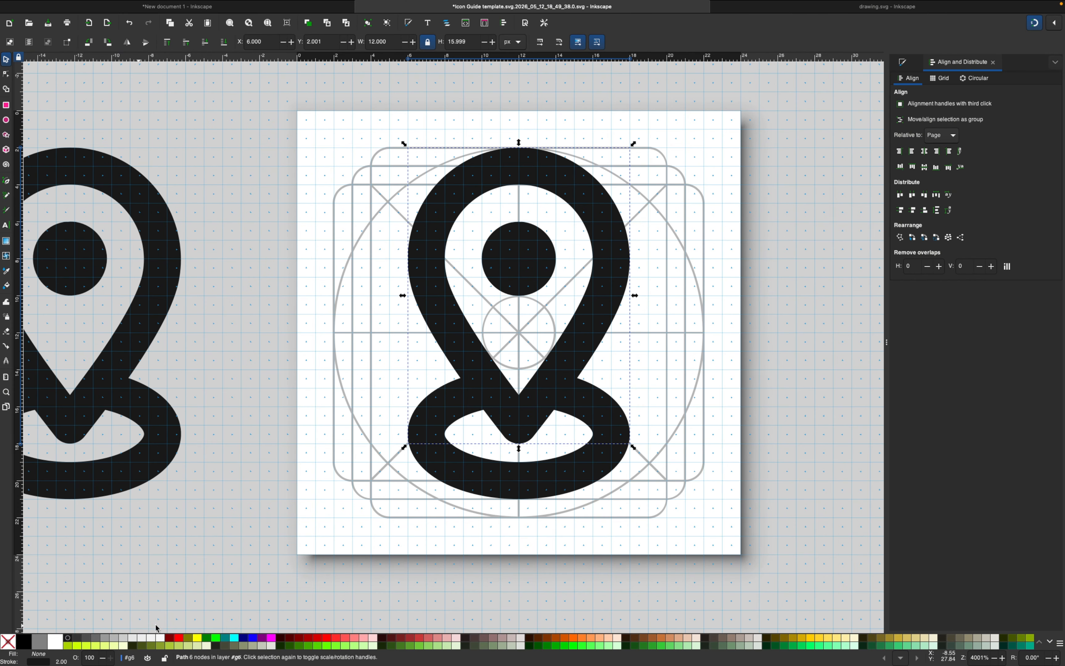
Fill the pin outline with yellow and replace that fill with red (#FF0000)
left_click(196, 638)
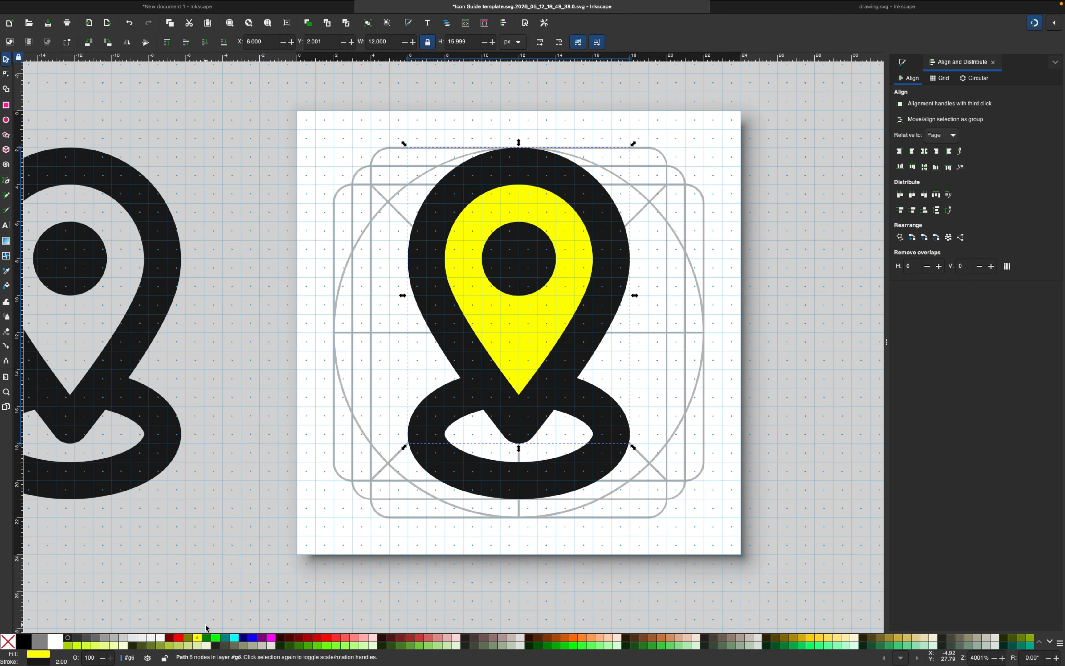
left_click(179, 638)
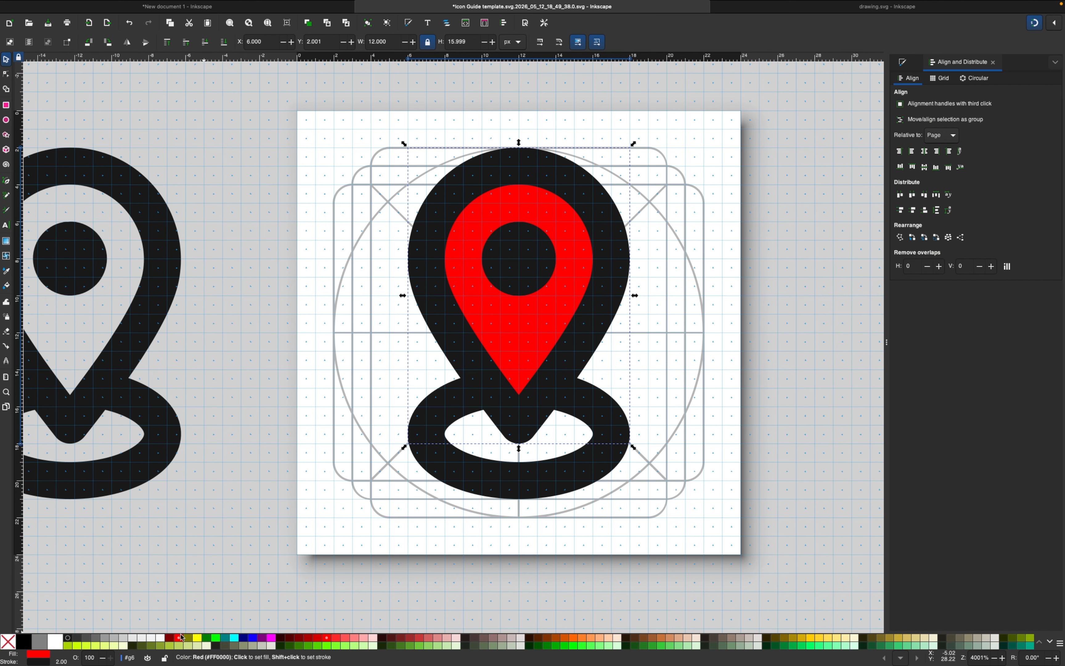
left_click(591, 421)
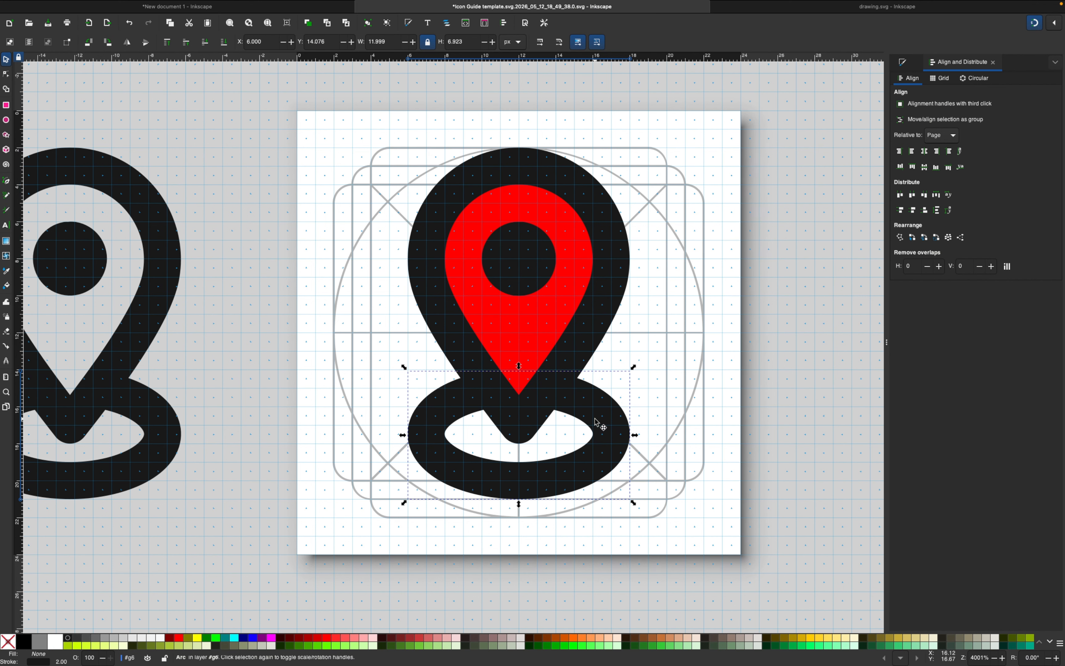
left_click(789, 338)
Duplicate the red-filled pin, inner circle and base ellipse together and place the copy off the page, beyond the first copy
key("z")
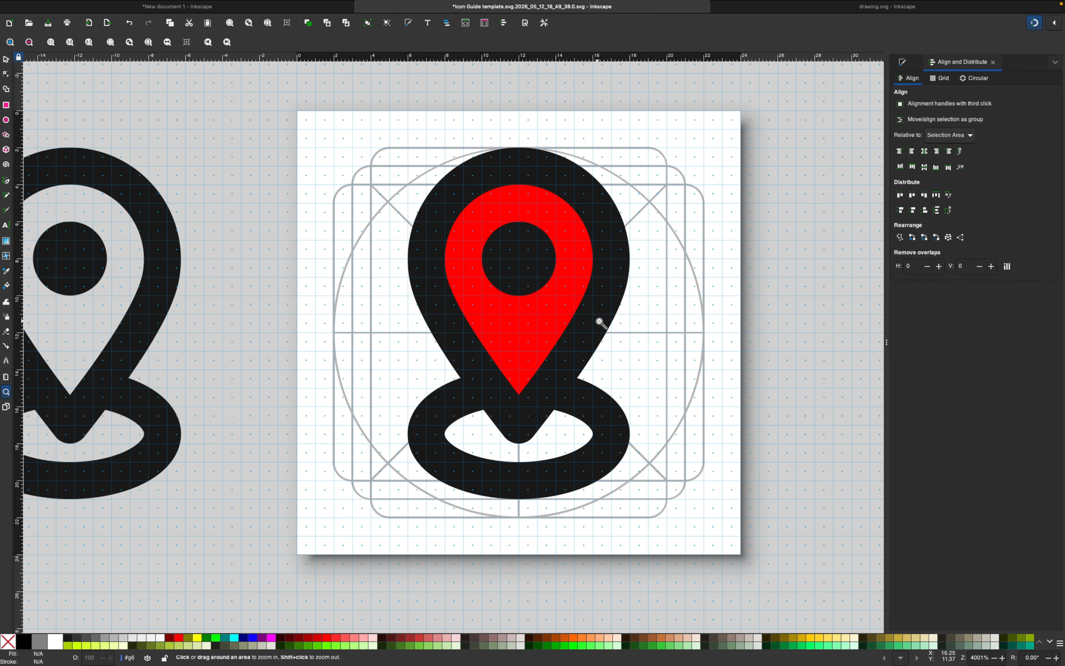
left_click(611, 325, "shift")
left_click_drag(567, 296, 622, 286)
key("s")
left_click_drag(490, 176, 720, 463)
right_click(587, 238)
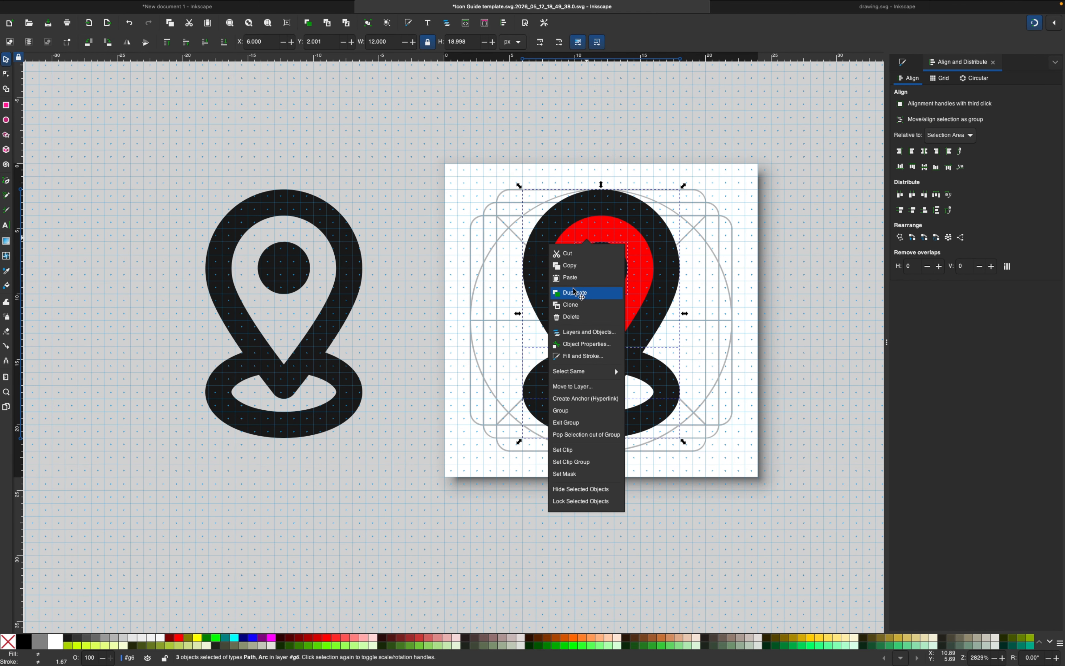
left_click(592, 293)
scroll(705, 278, "left", 5)
left_click_drag(750, 264, 225, 253)
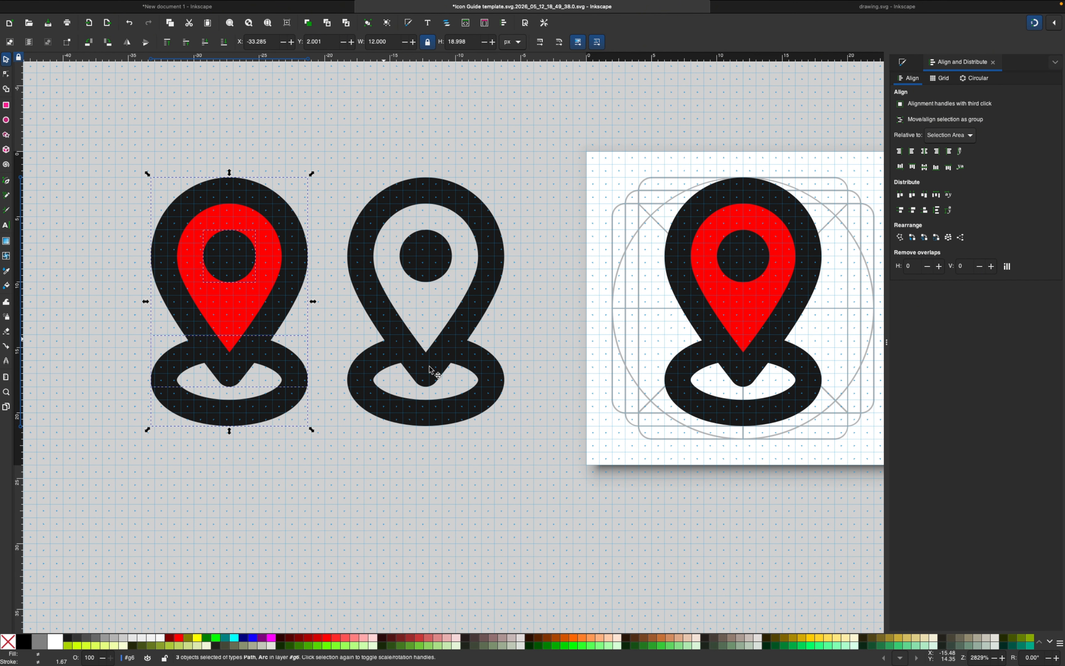
left_click(572, 472)
Remove the red fill from the pin on the page and convert its stroke to a path
scroll(754, 301, "right", 8)
key("z")
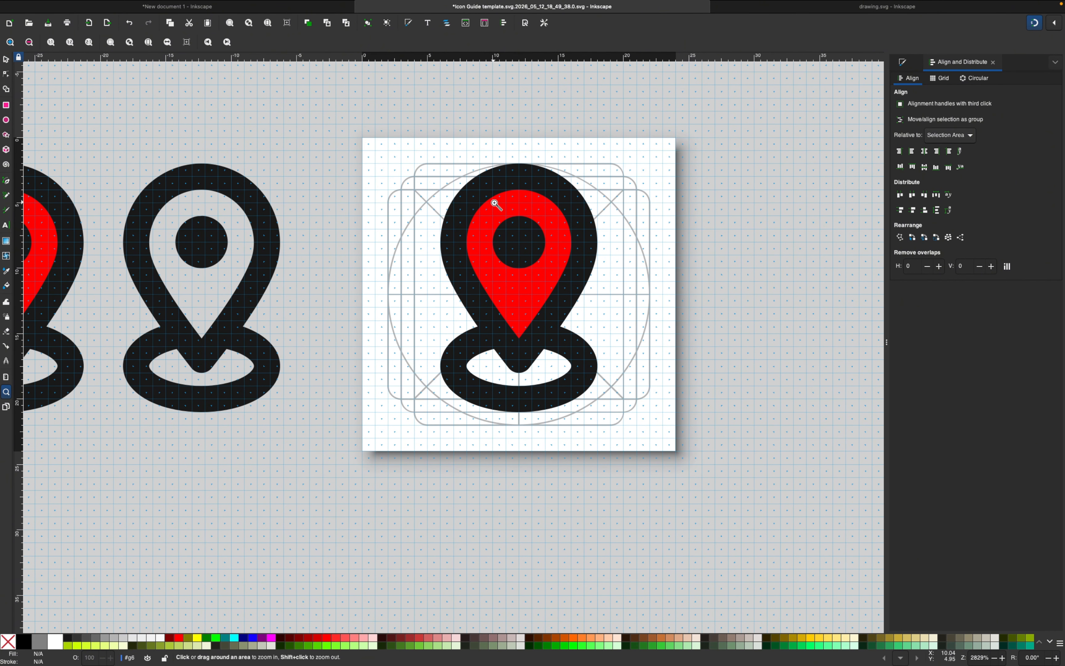
left_click(496, 205)
scroll(506, 209, "left", 2)
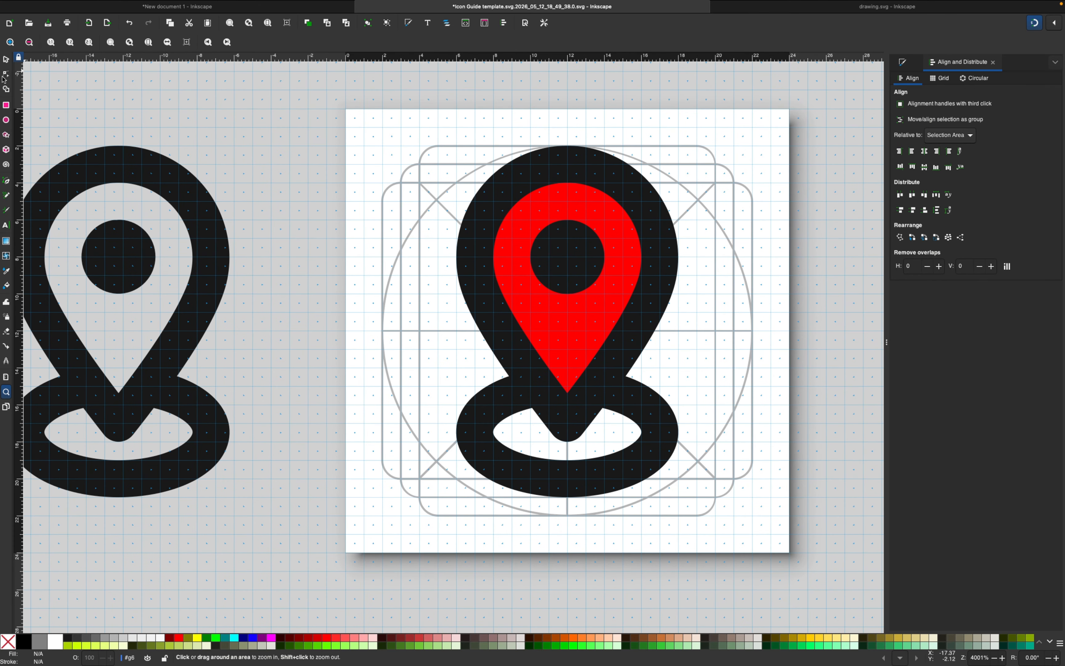
left_click(7, 63)
left_click(607, 215)
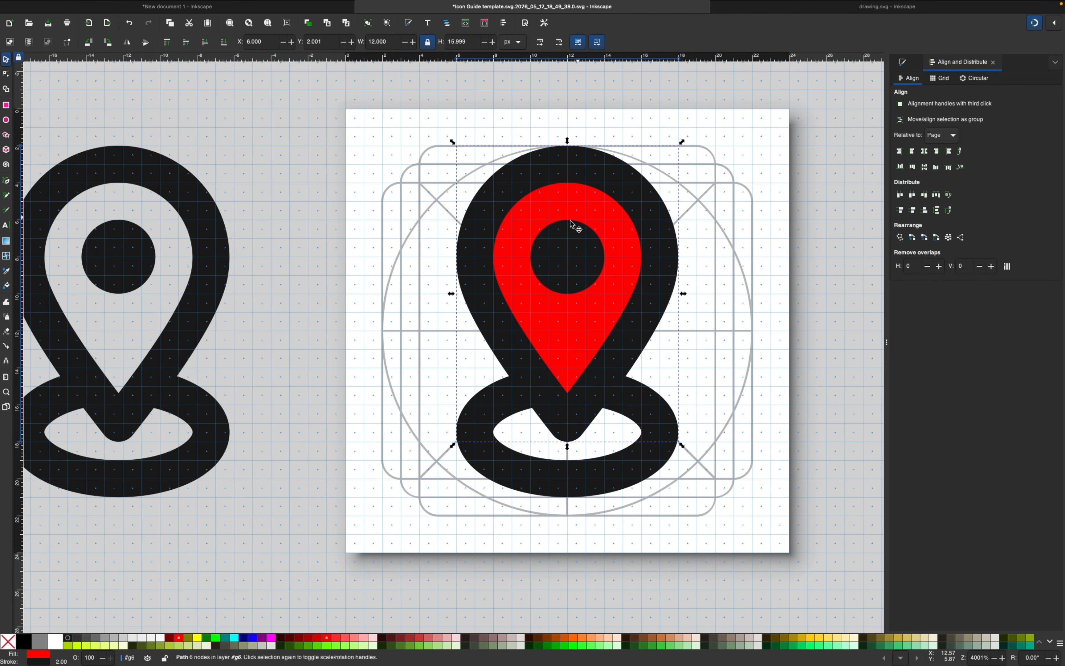
left_click(9, 643)
left_click(184, 5)
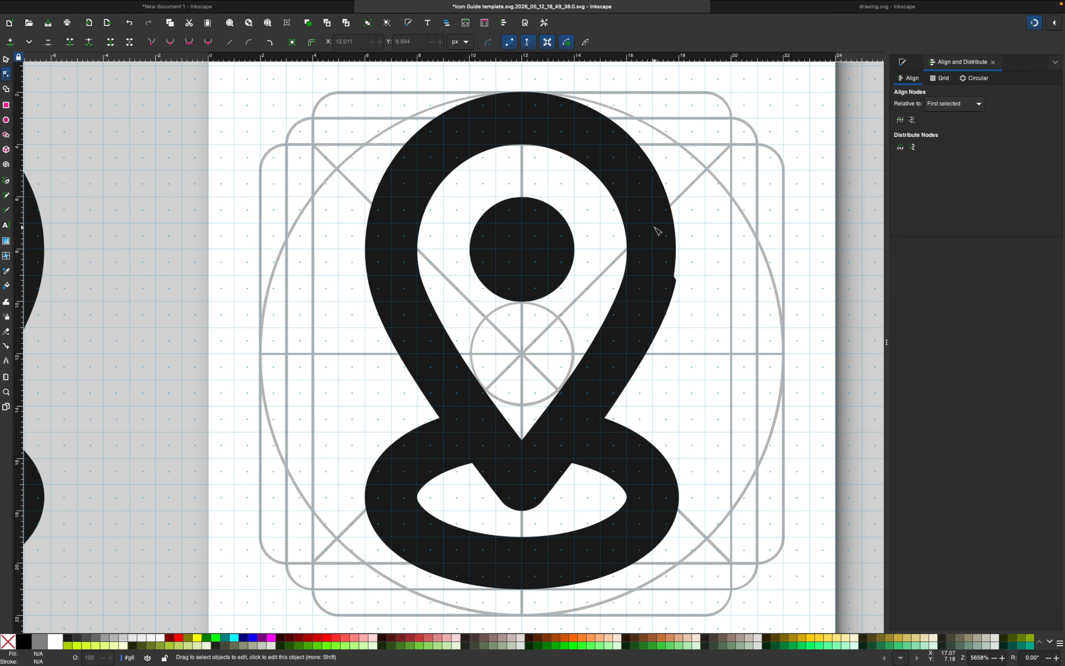
Try to smooth the bump on the pin outline's right edge by shifting the node there slightly outward
left_click(655, 228)
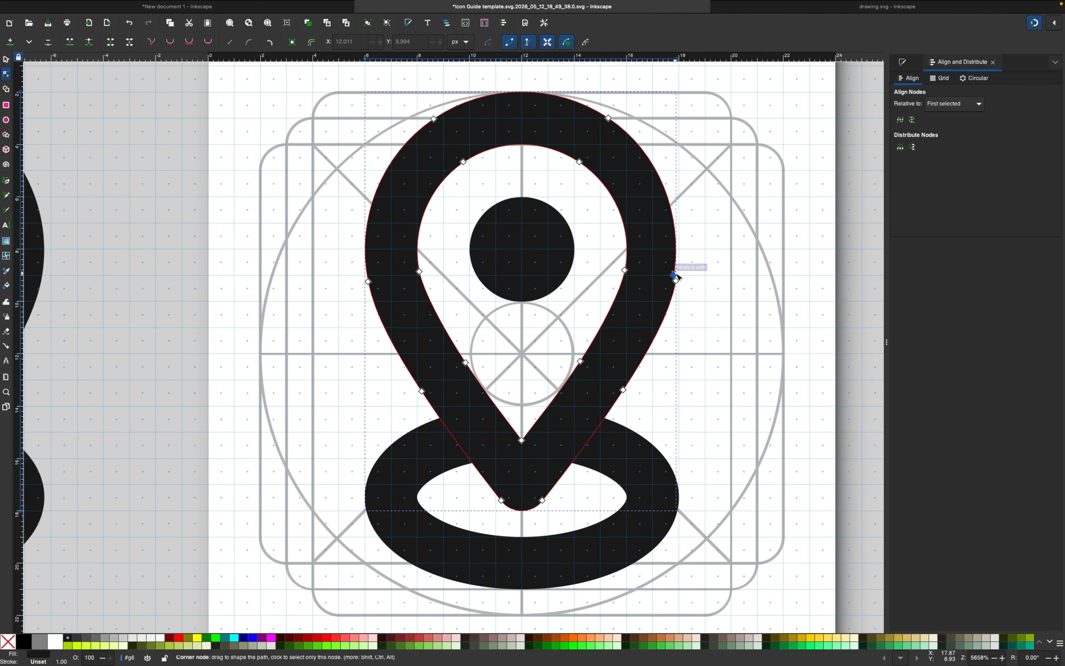
left_click_drag(675, 277, 678, 278)
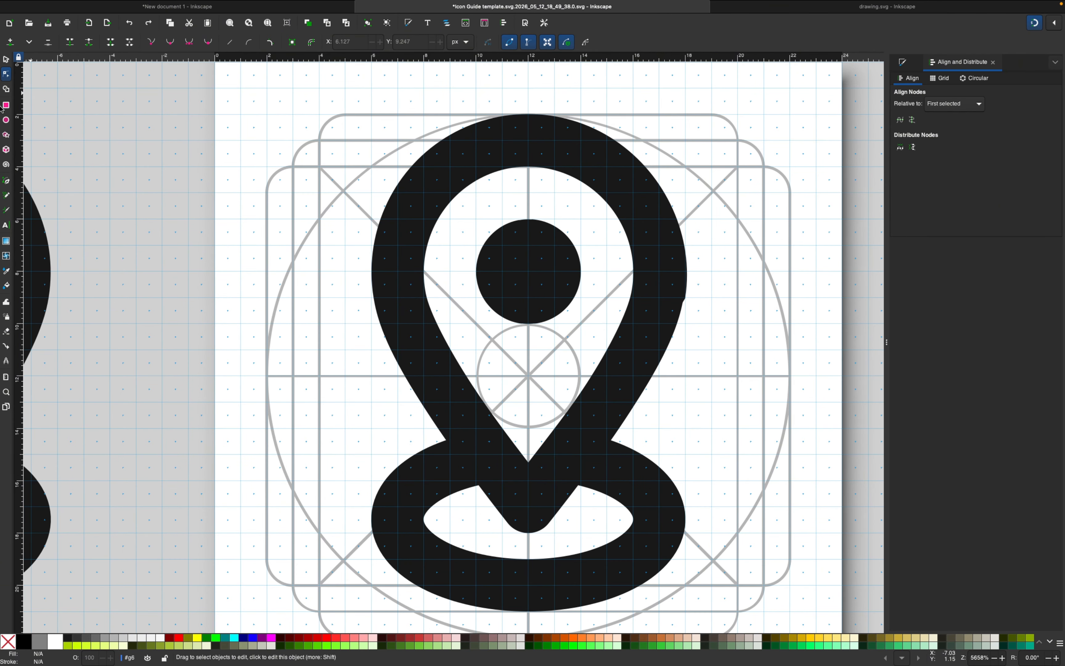
Draw a rectangle from the vertical centre line over the icon's right half, with a black fill and no stroke
left_click(6, 106)
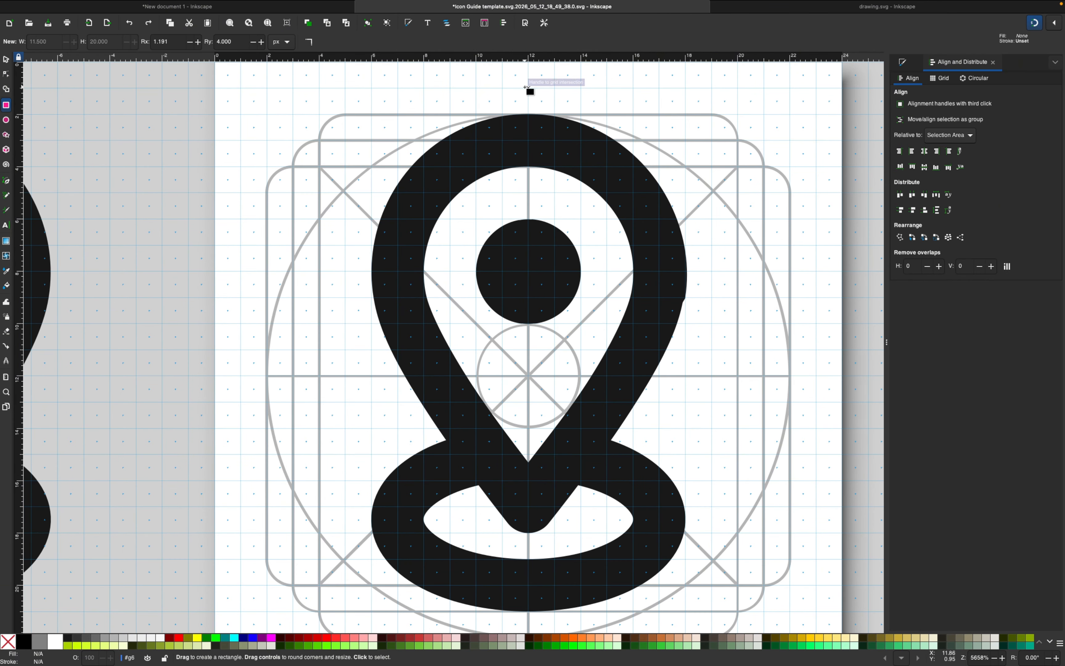
mouse_move(529, 88)
left_mouse_down()
mouse_move(775, 572)
mouse_move(776, 632)
left_mouse_up()
left_click(24, 642)
left_click(8, 641, "shift")
Remove the rectangle's corner rounding so that all its corners are square
left_click(5, 74)
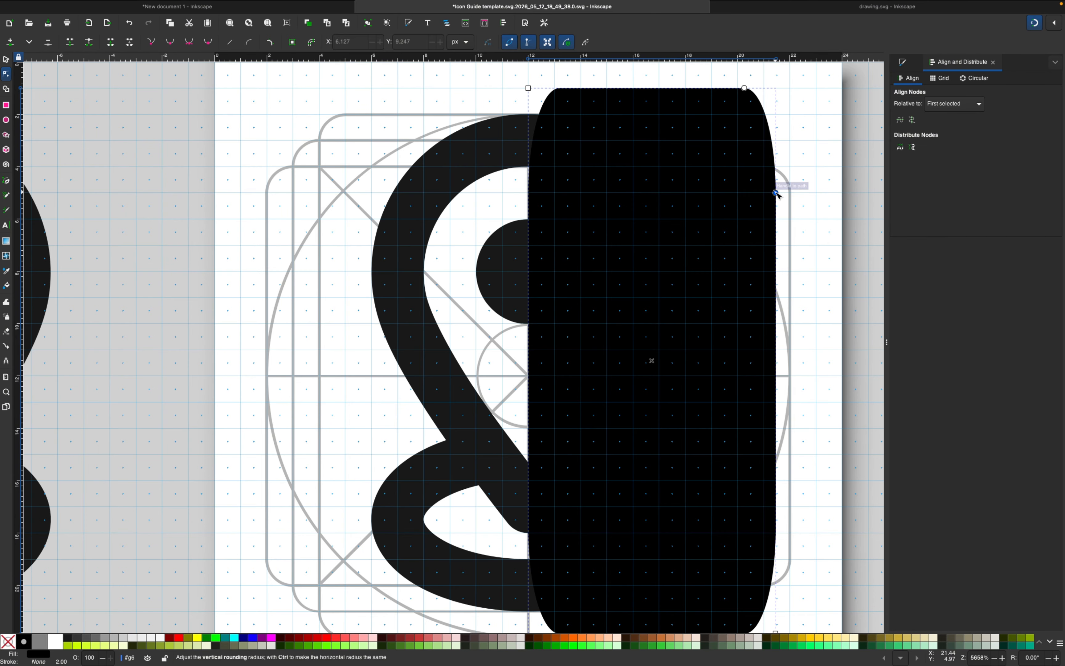
mouse_move(776, 193)
left_mouse_down()
mouse_move(779, 68)
mouse_move(742, 89)
mouse_move(785, 93)
left_mouse_up()
key("Escape")
left_click(744, 90)
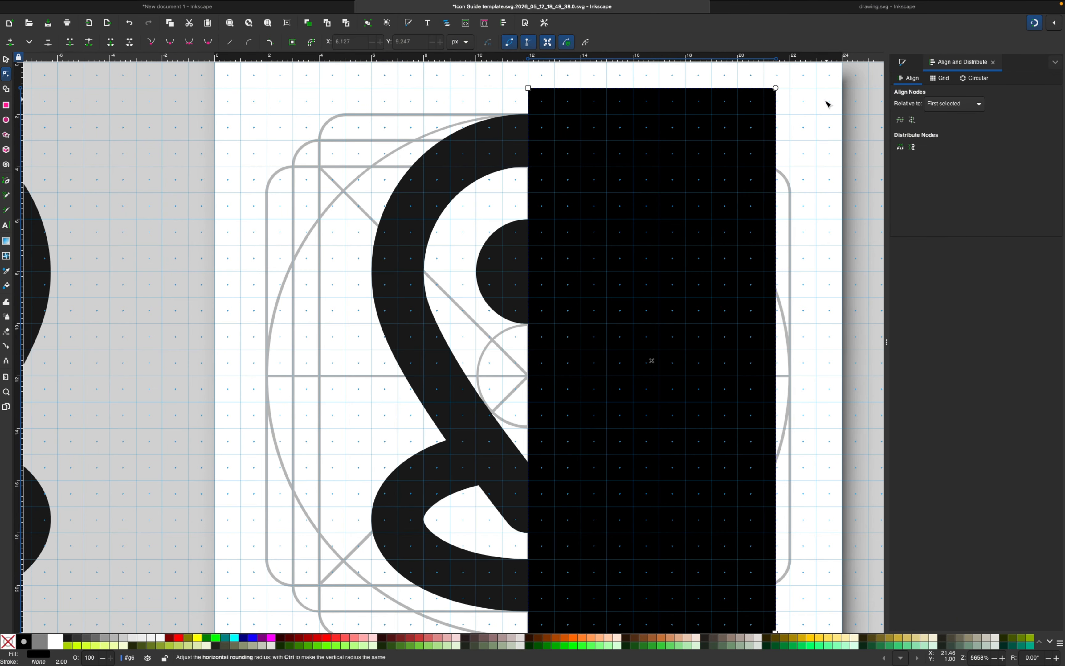
Subtract the rectangle from the pin outline with Difference to keep only the outline's left half
left_click(501, 134, "shift")
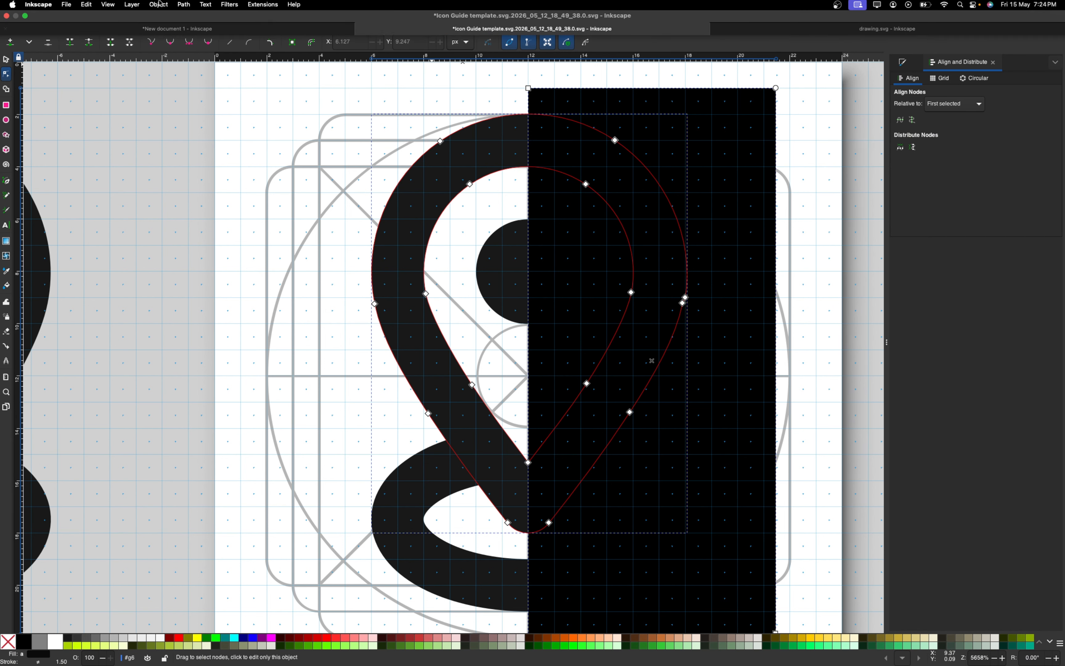
left_click(183, 4)
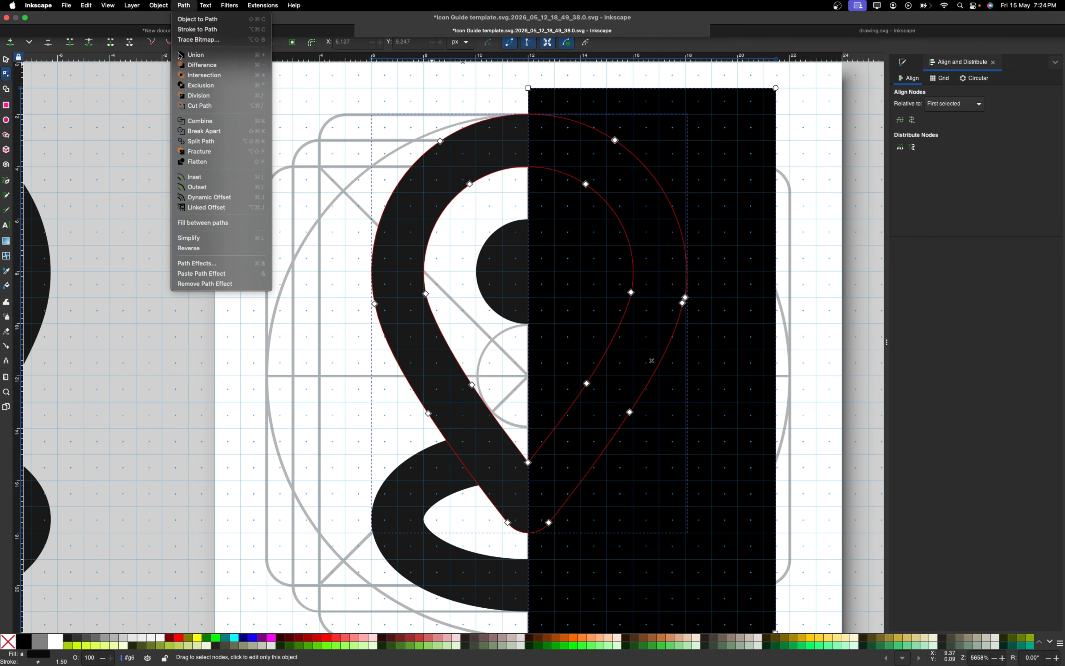
left_click(202, 65)
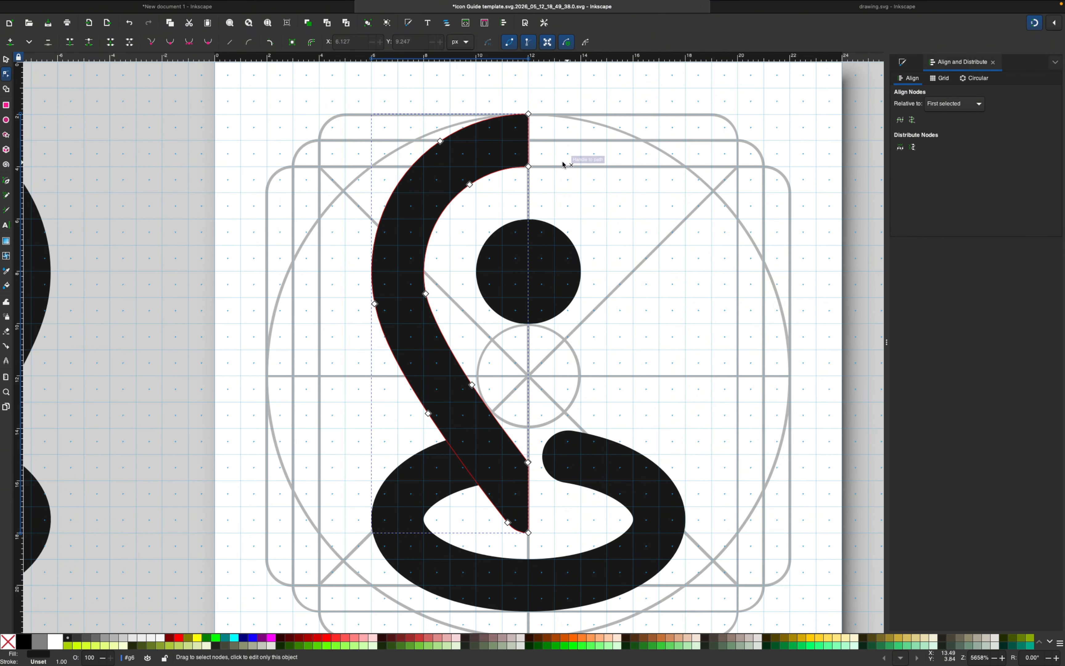
Duplicate the left half of the pin, flip the copy horizontally and place it against the centre line as the right half
left_click(7, 61)
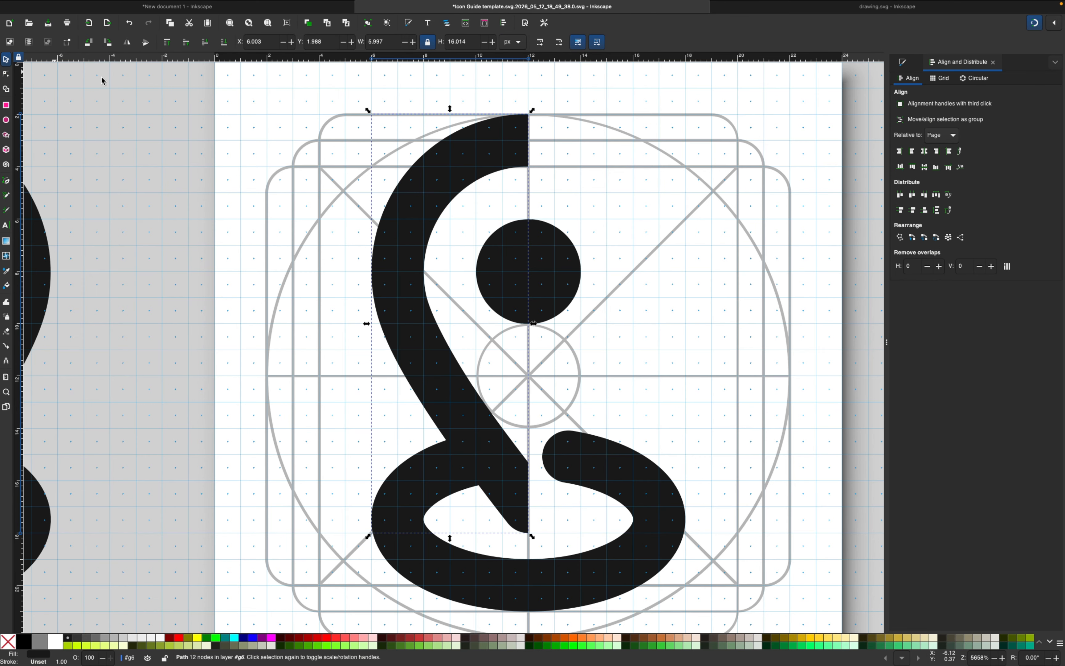
right_click(473, 154)
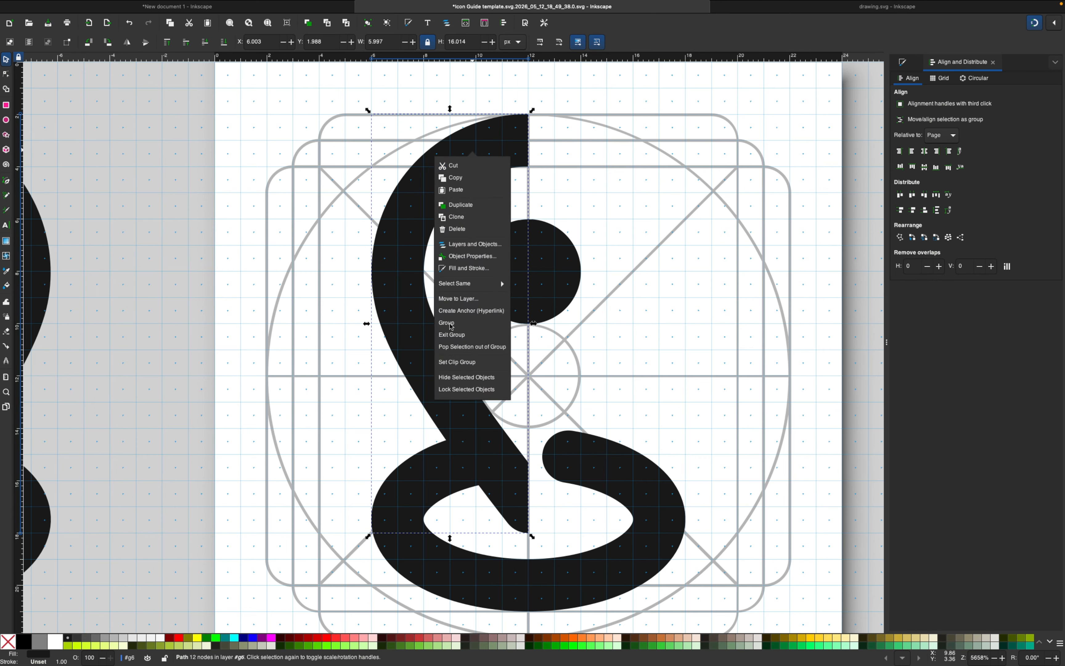
left_click(481, 207)
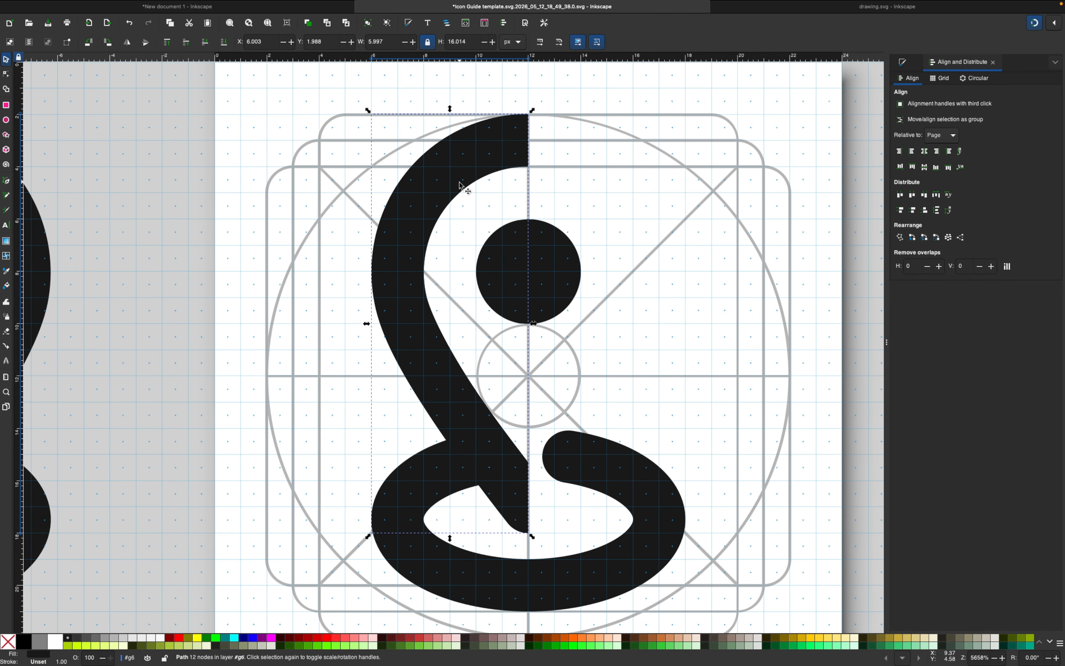
left_click(127, 43)
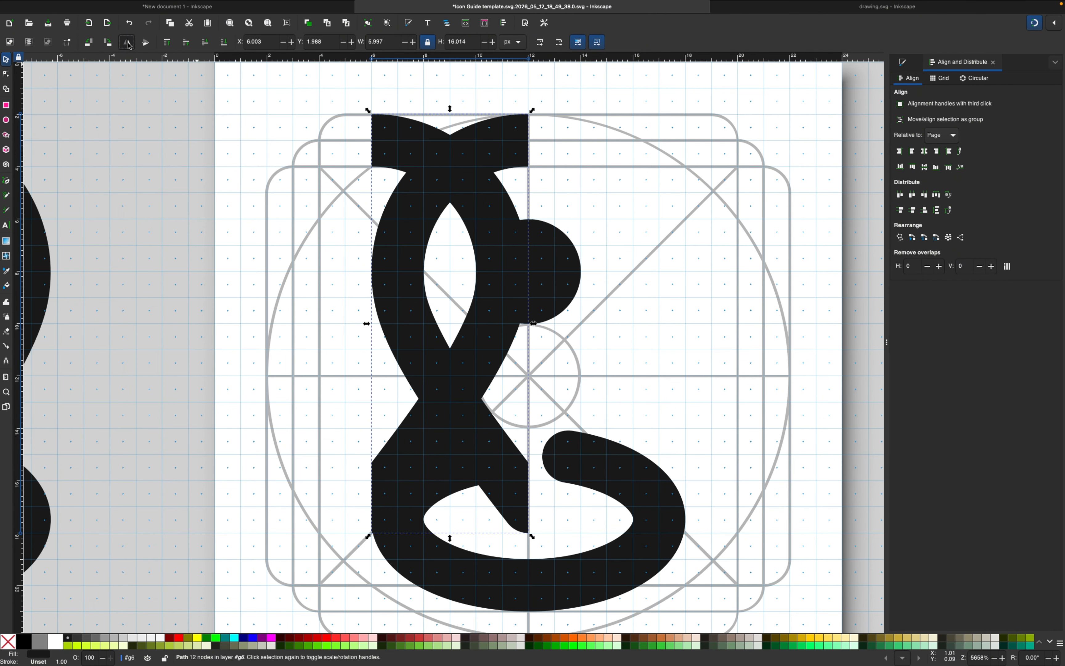
left_click_drag(415, 165, 556, 169)
Select both halves of the pin and merge them into one path with Union
left_click(479, 171, "shift")
left_click(184, 6)
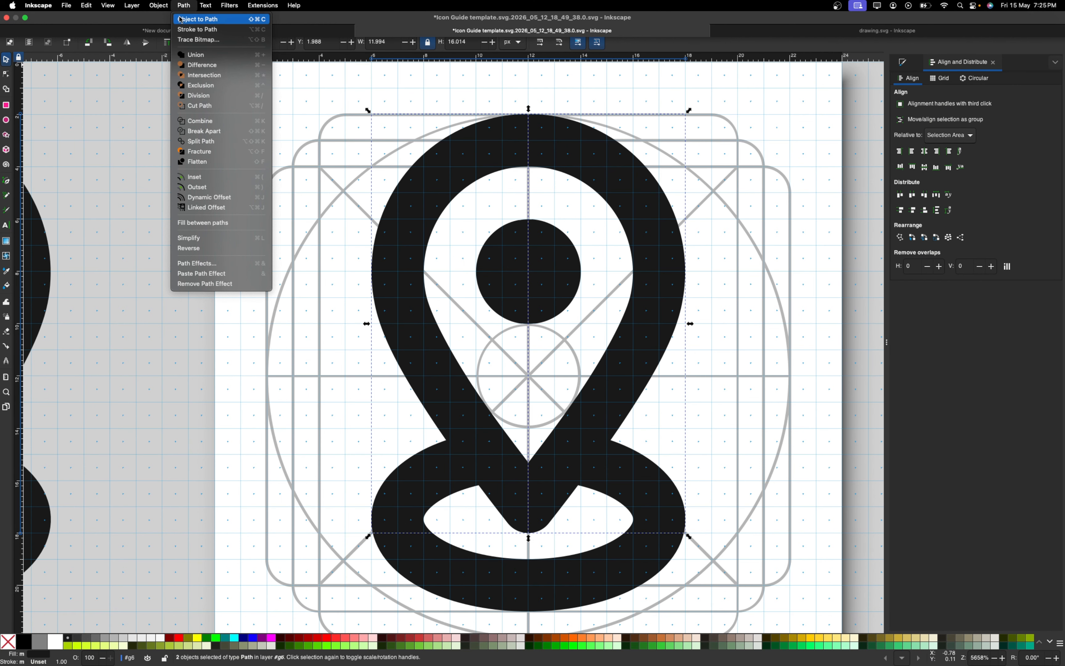
left_click(196, 54)
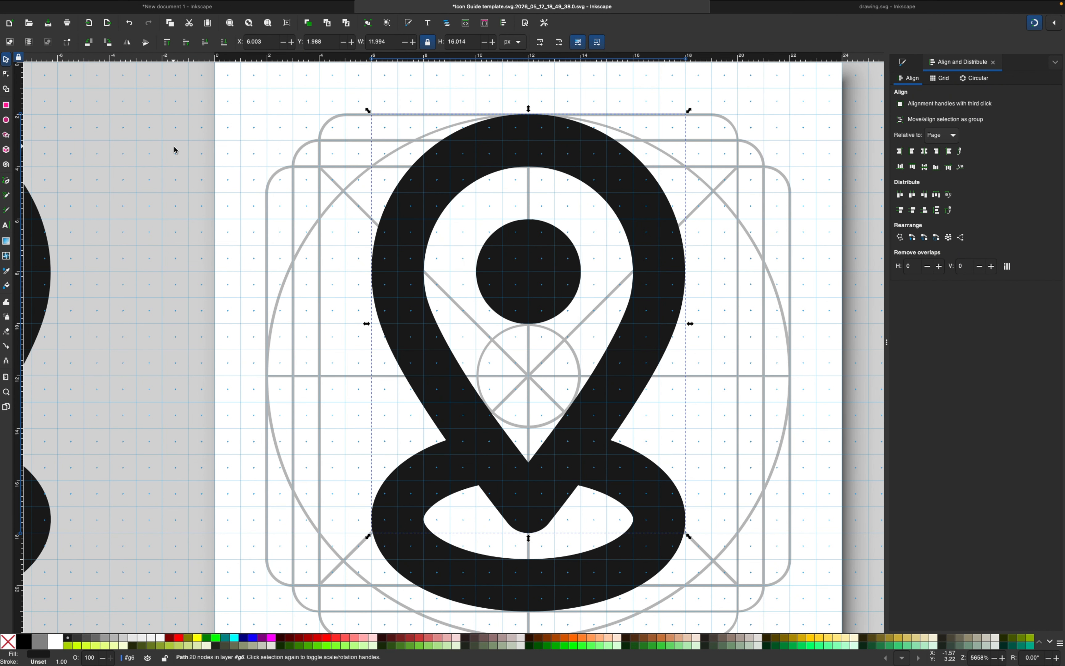
left_click(171, 126)
Break the pin path apart into its outer and inner shapes and unite them into one solid pin
double_click(618, 198)
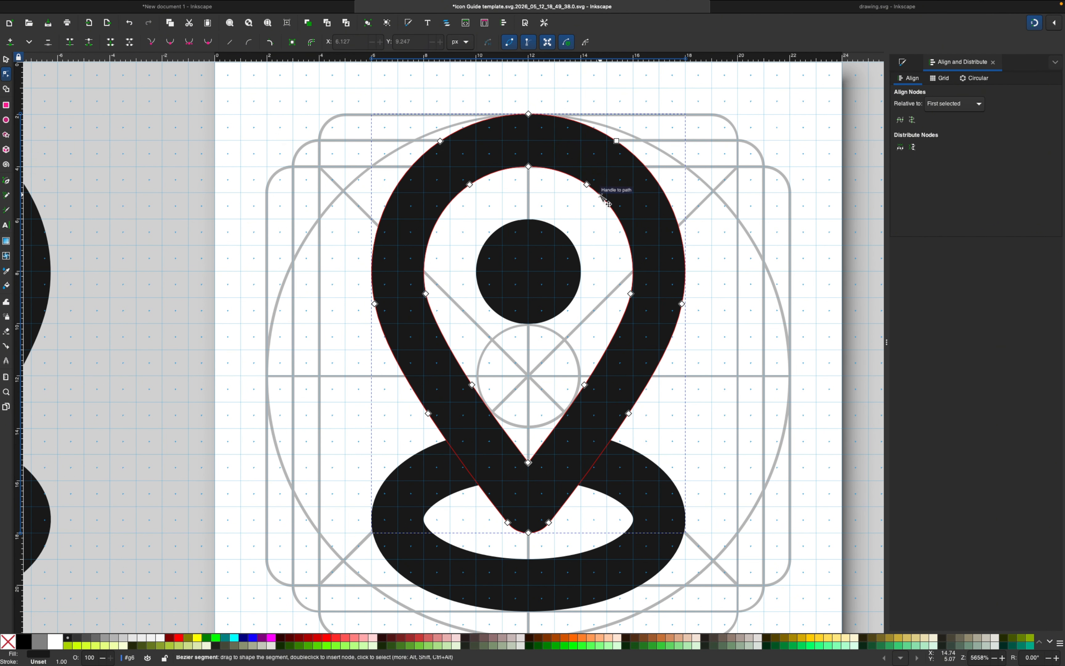
left_click(184, 6)
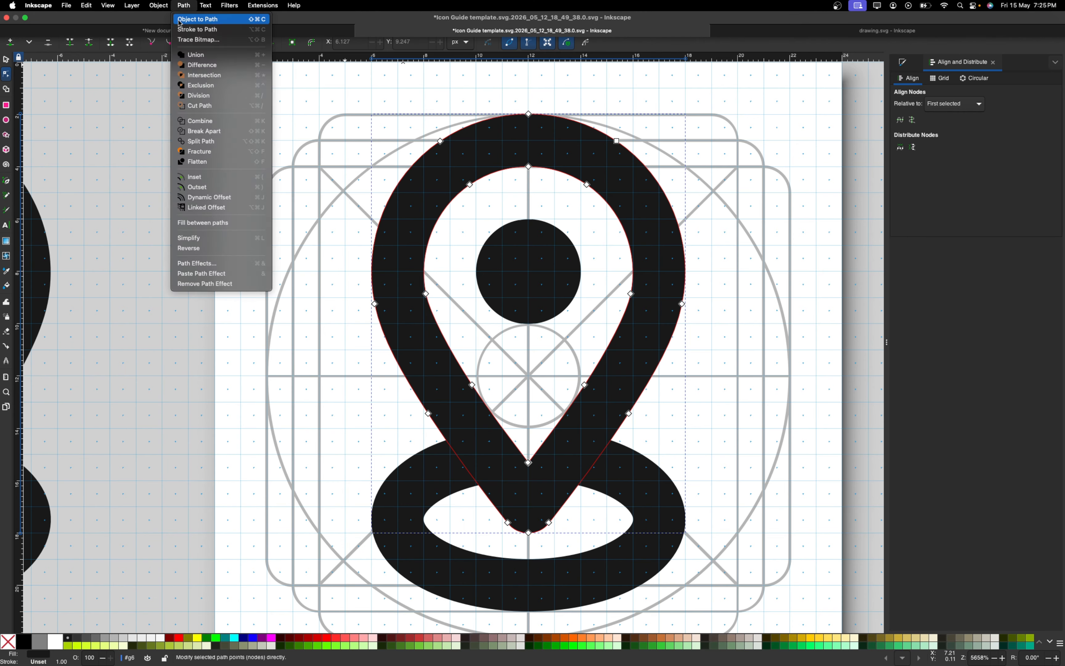
left_click(202, 132)
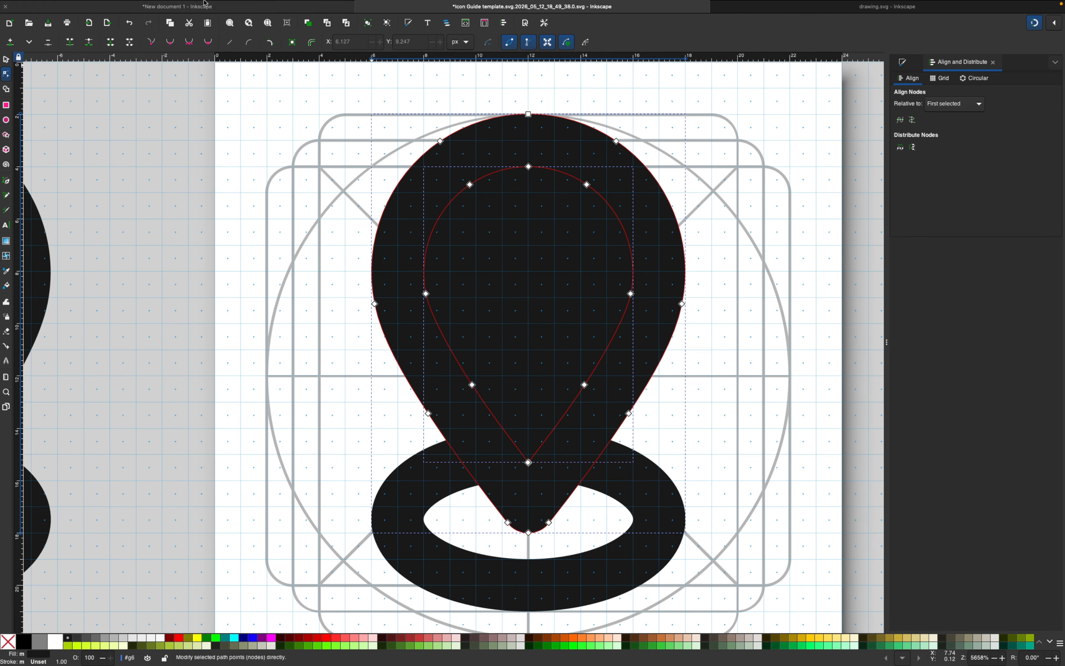
mouse_move(212, 3)
left_click(179, 7)
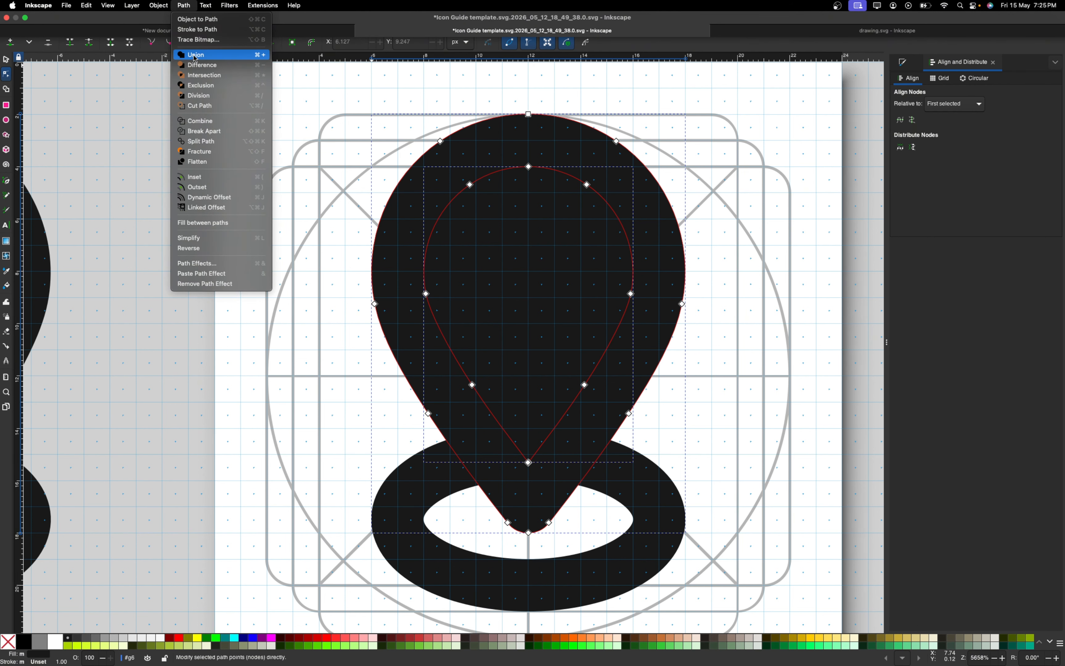
left_click(166, 100)
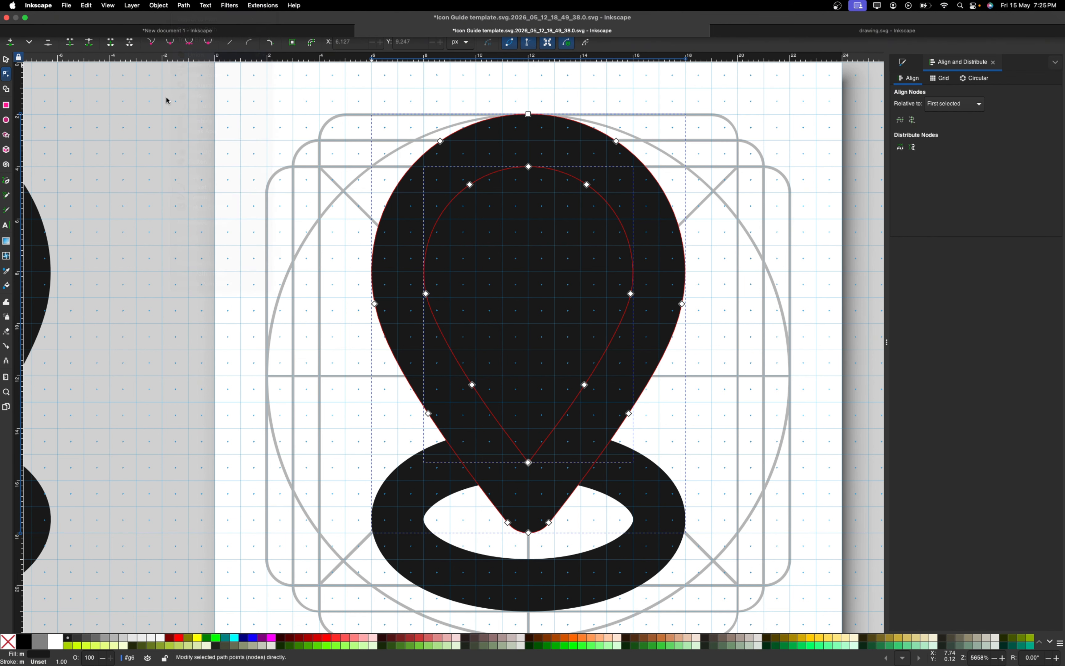
Subtract the inner circle from the solid pin with Difference to cut a round hole through it
left_click(550, 243)
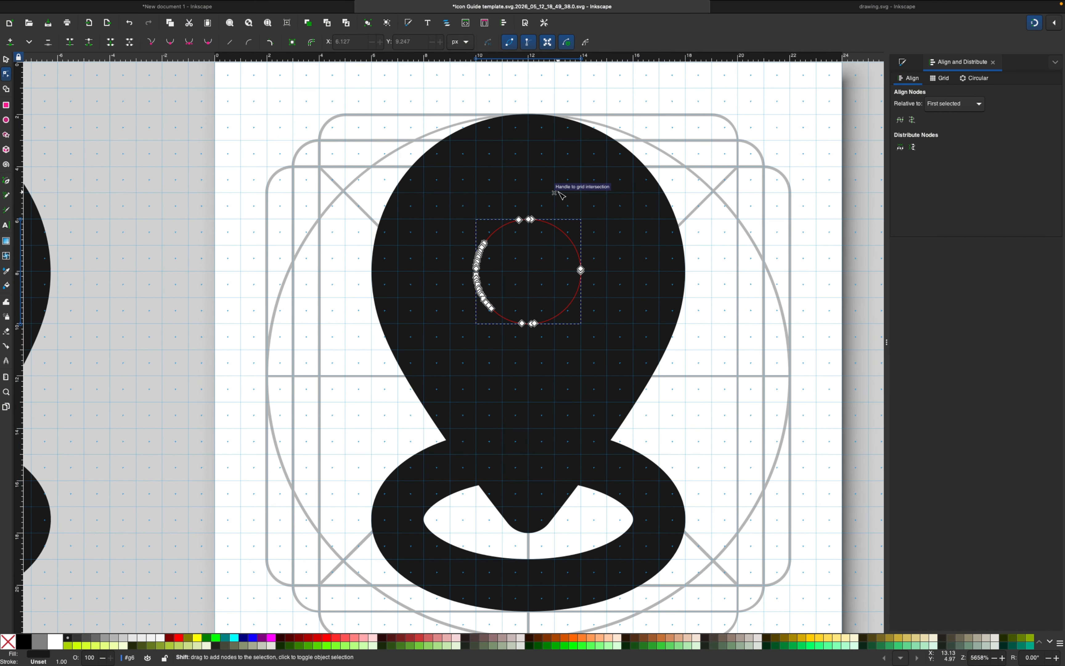
left_click(558, 174, "shift")
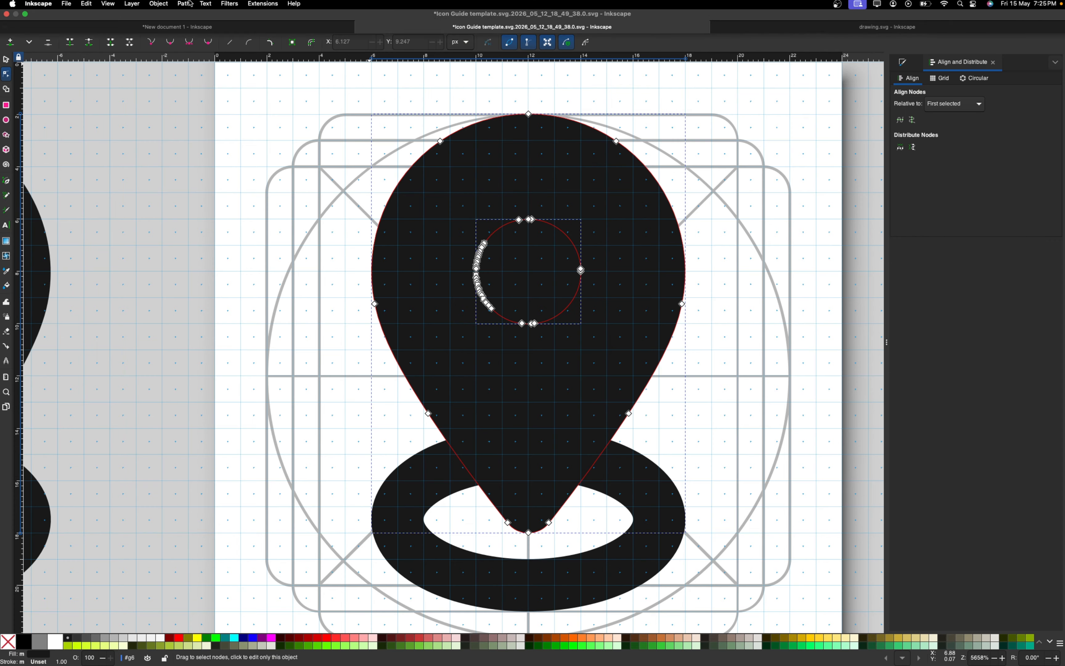
left_click(183, 5)
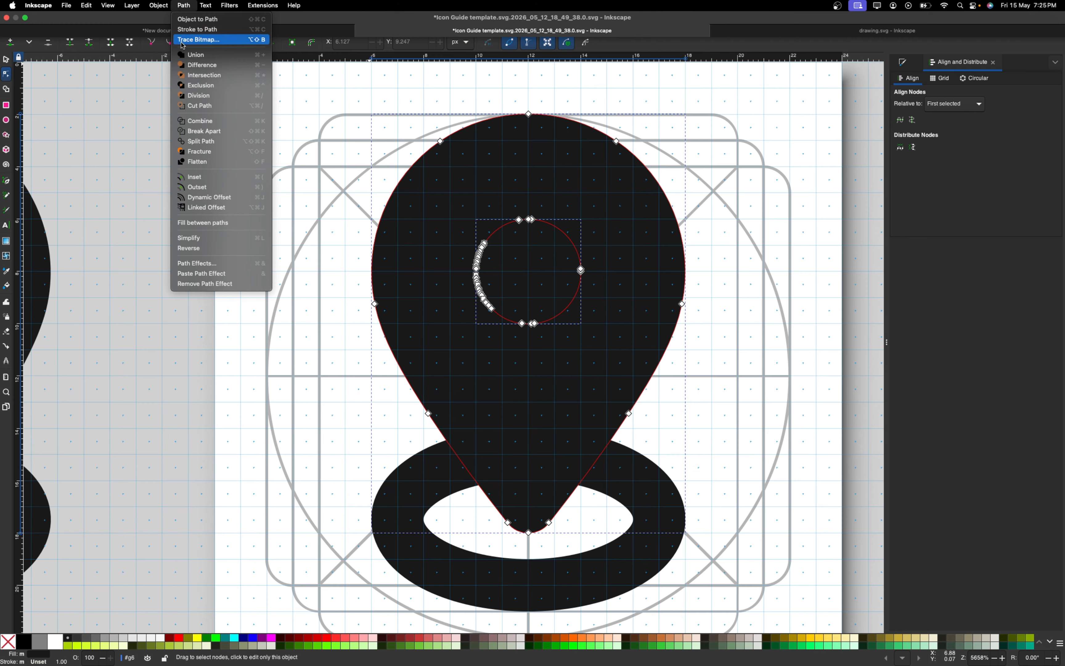
left_click(198, 64)
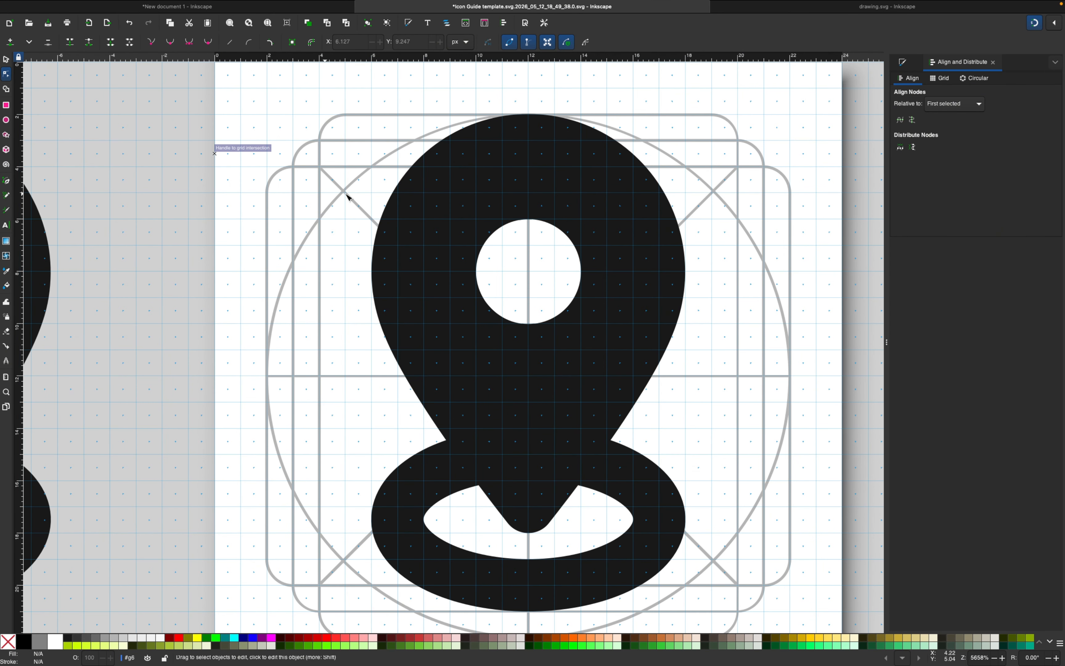
Duplicate the combined solid pin and ring shape in place
scroll(709, 267, "down", 1)
left_click(6, 59)
right_click(485, 148)
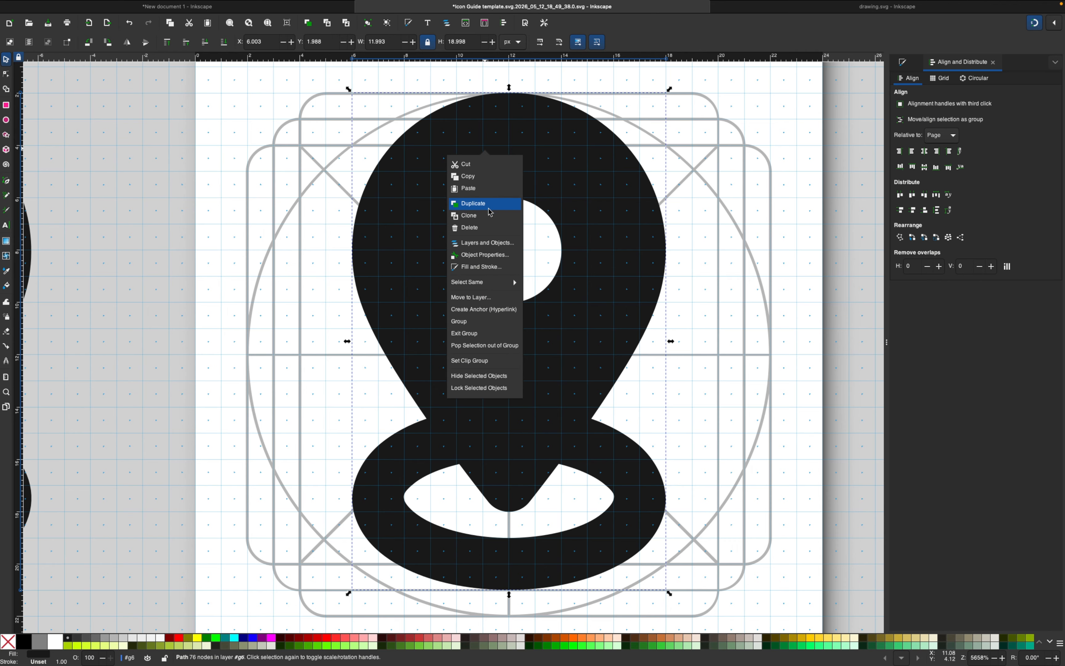
left_click(489, 207)
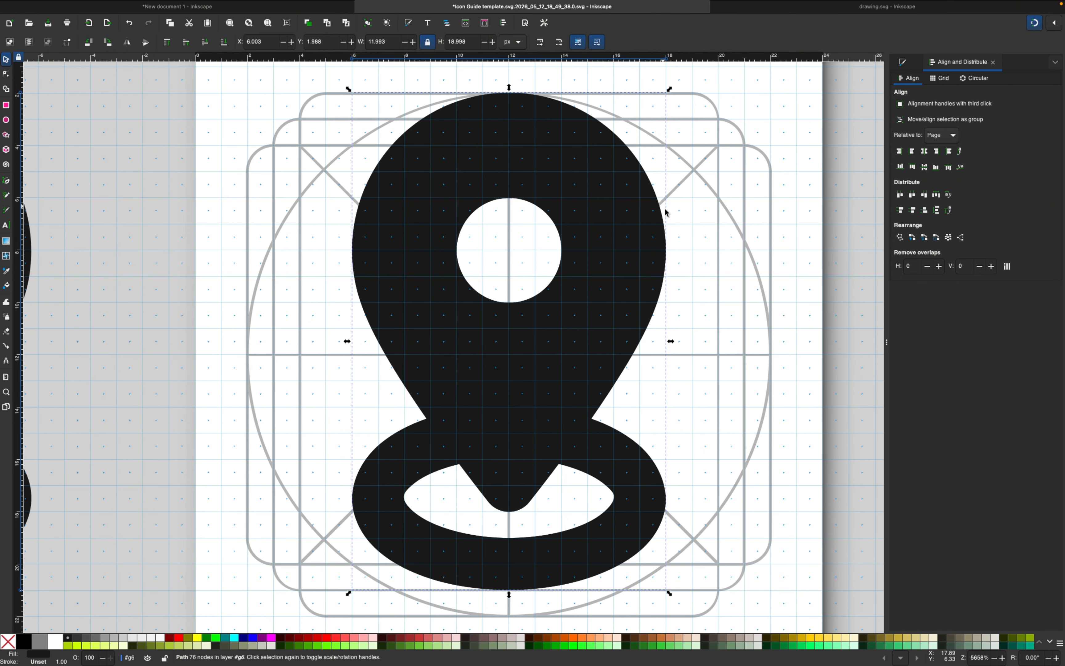
Draw a rectangle about 10.5 by 19.5 px over the icon's right half, starting at the vertical centre line
left_click(6, 105)
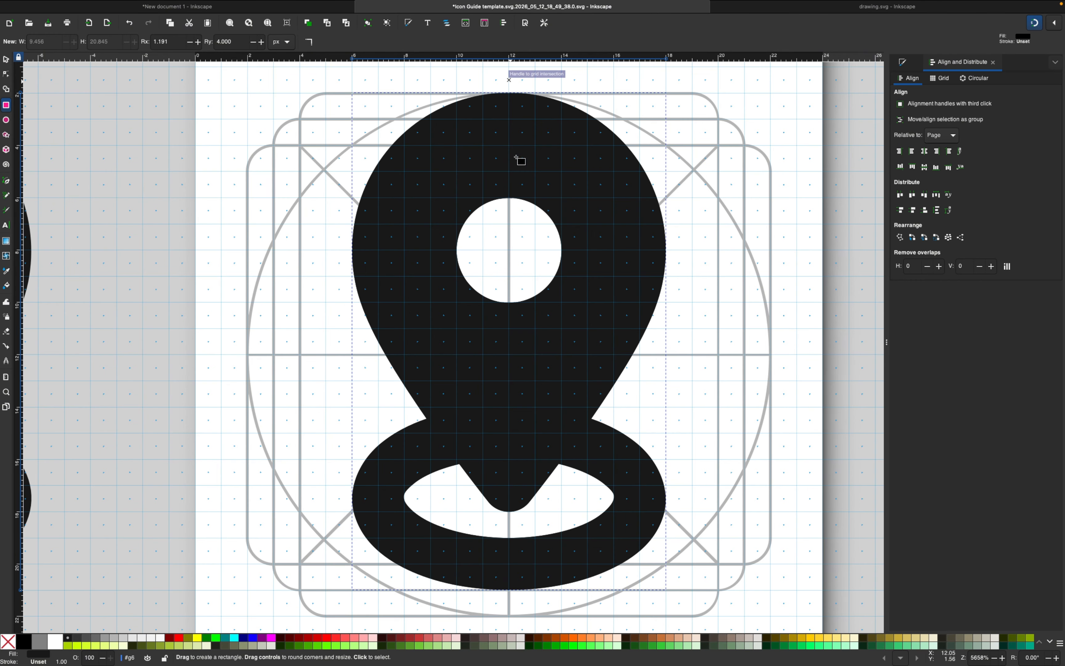
left_click_drag(509, 80, 782, 589)
scroll(706, 400, "down", 5)
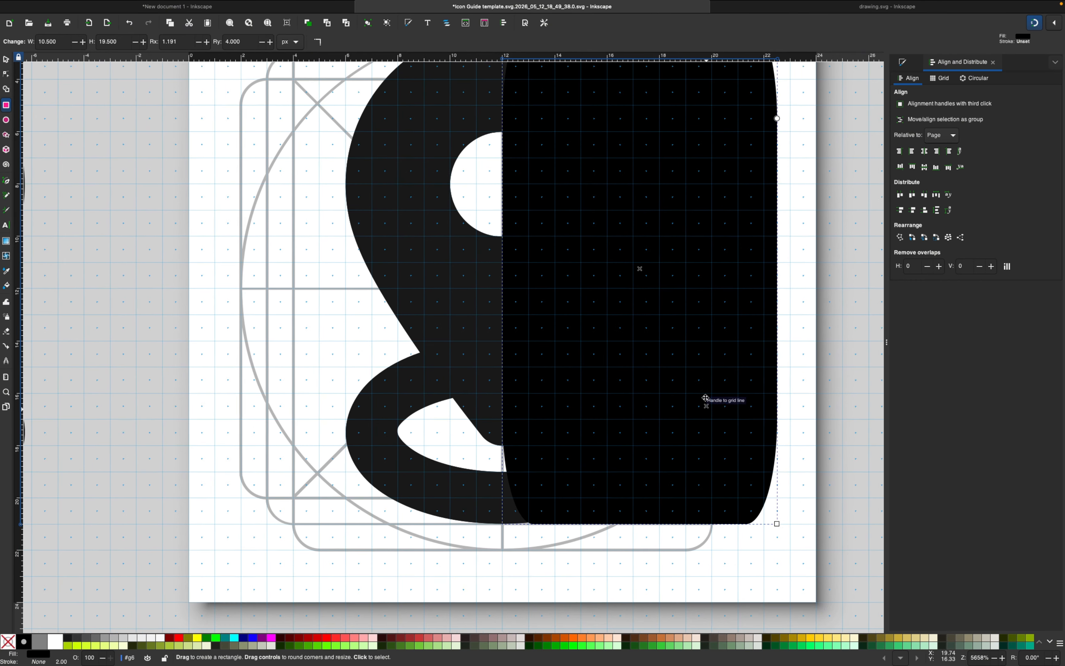
key("z")
left_click(327, 241)
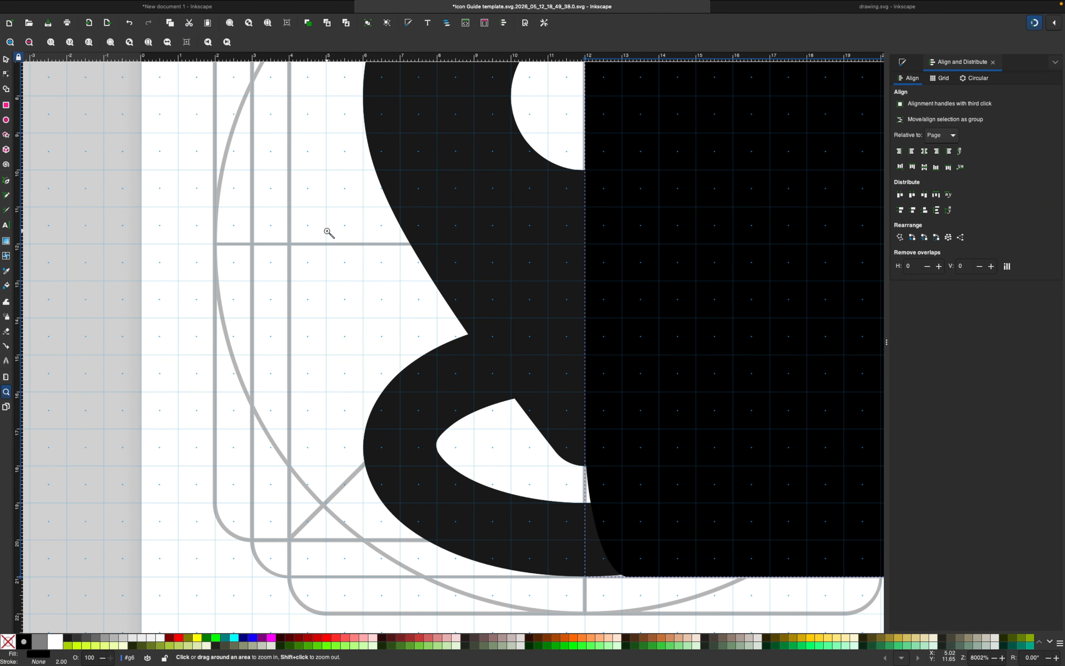
left_click(327, 241, "shift")
left_click(327, 242, "shift")
scroll(322, 247, "up", 3)
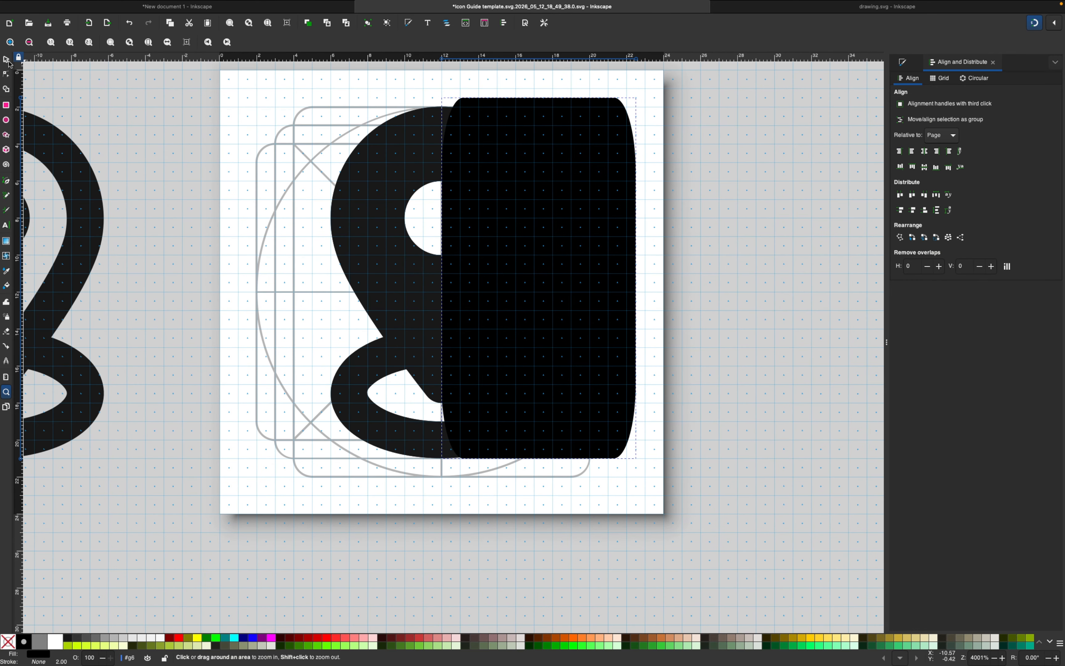
Stretch the rectangle past the icon's upper and lower edges to about 21.4 px high and square off its rounded corners
left_click(7, 61)
left_click_drag(537, 92, 538, 74)
left_click_drag(540, 470, 537, 480)
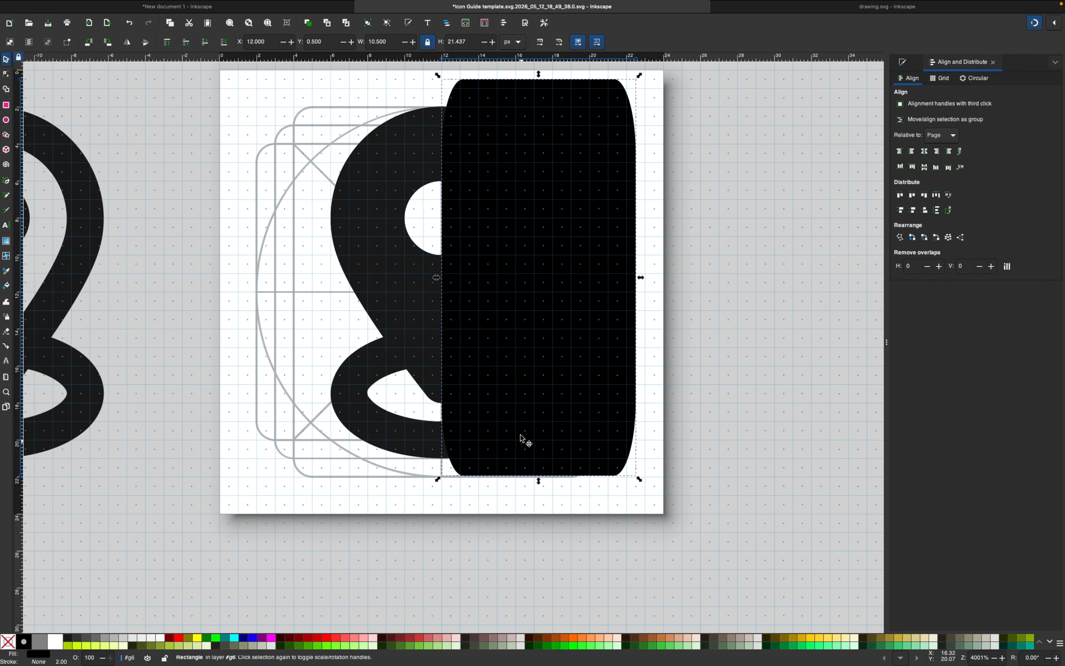
left_click(7, 75)
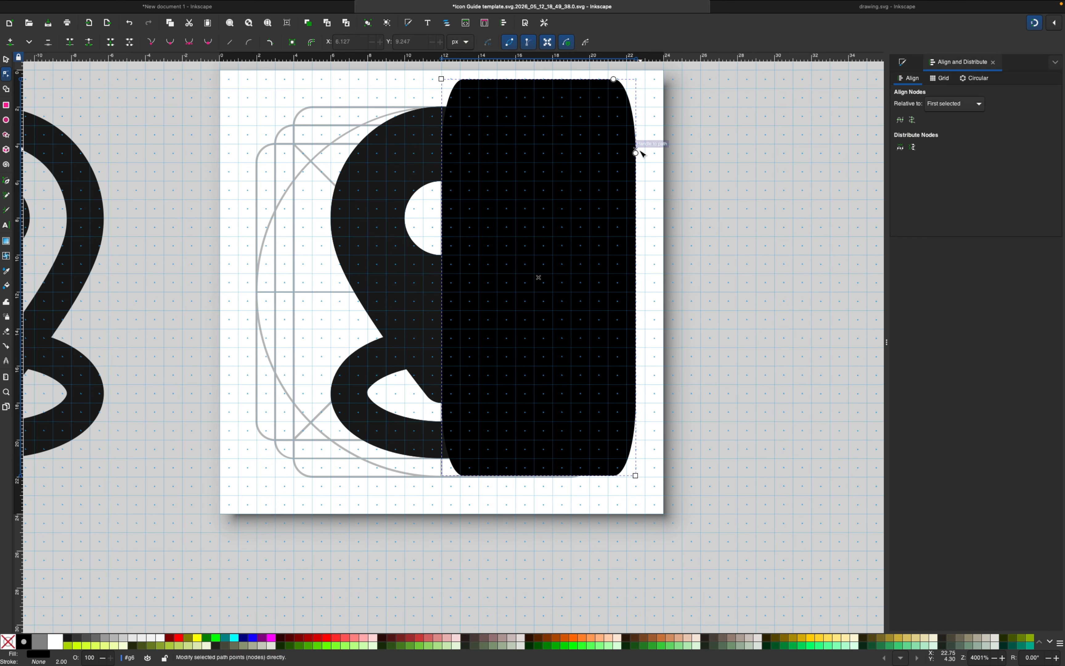
left_click_drag(636, 154, 651, 82)
Subtract the rectangle from the duplicated icon with Difference to keep only its left half above the full icon
left_click(409, 142, "shift")
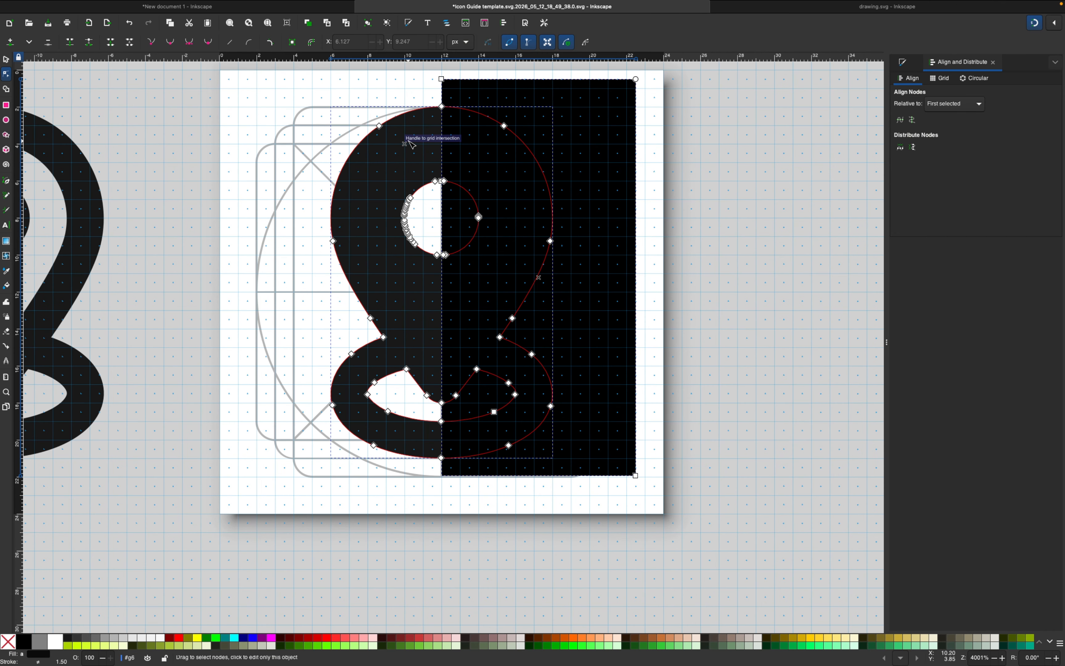
left_click(183, 5)
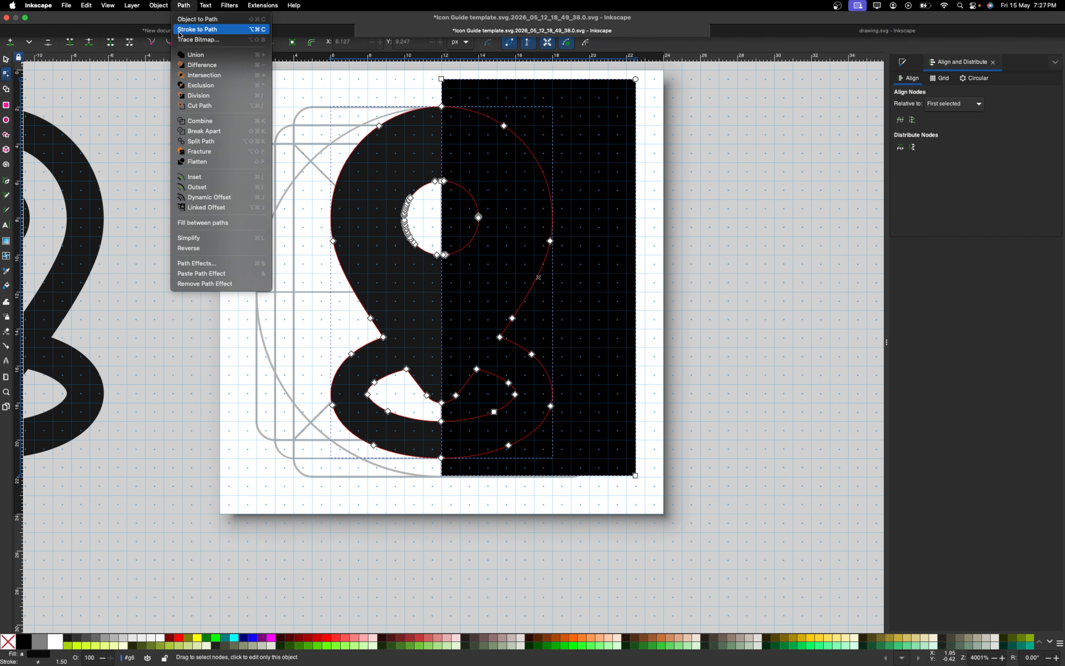
key("Escape")
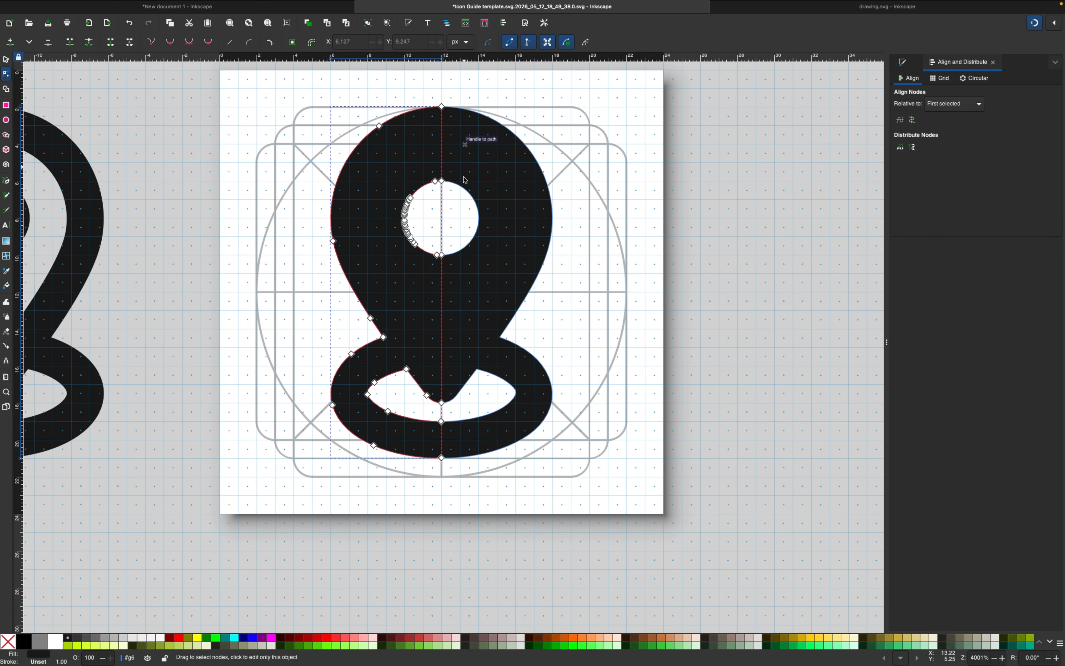
left_click(745, 190)
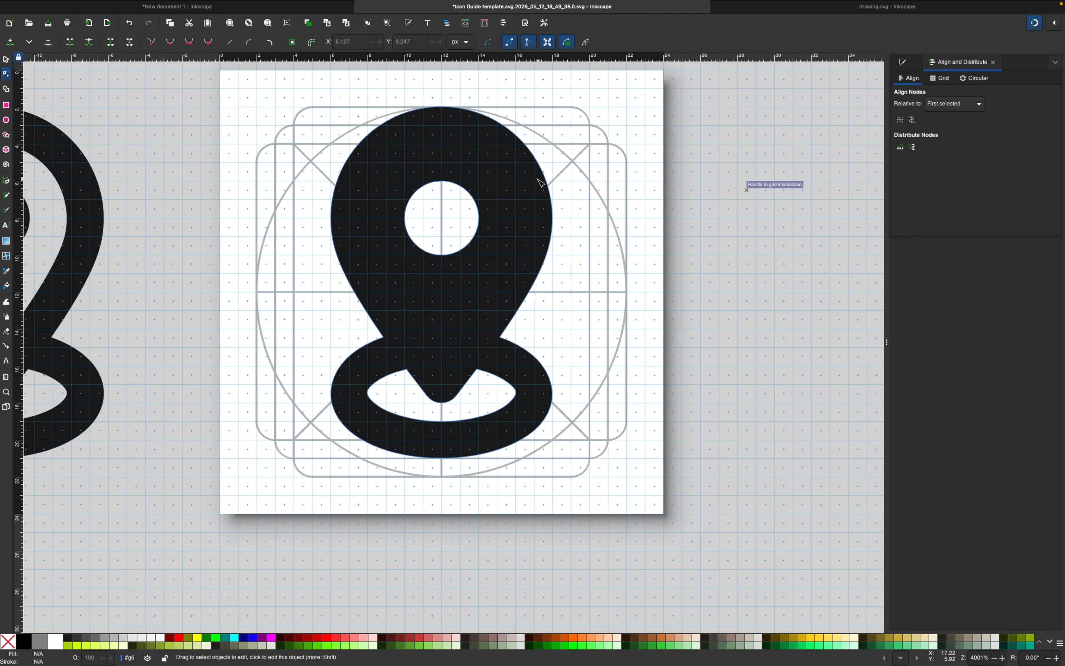
Fill the full solid icon with blue #0044AA and its overlying left half with darker blue #003380
left_click(513, 186)
left_click(1049, 640)
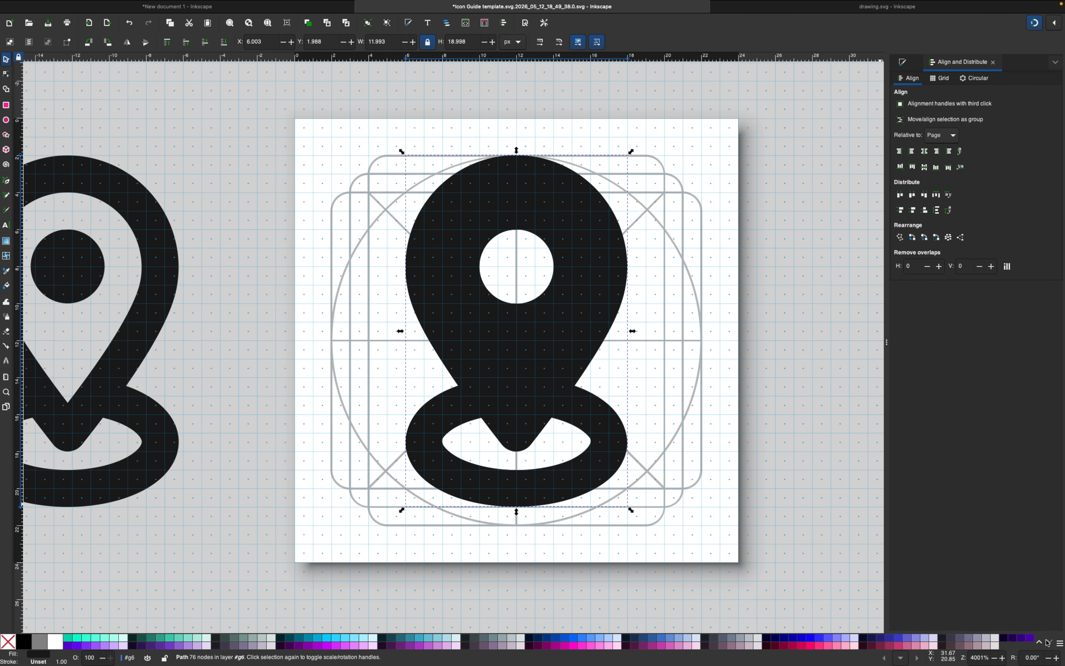
left_click(557, 640)
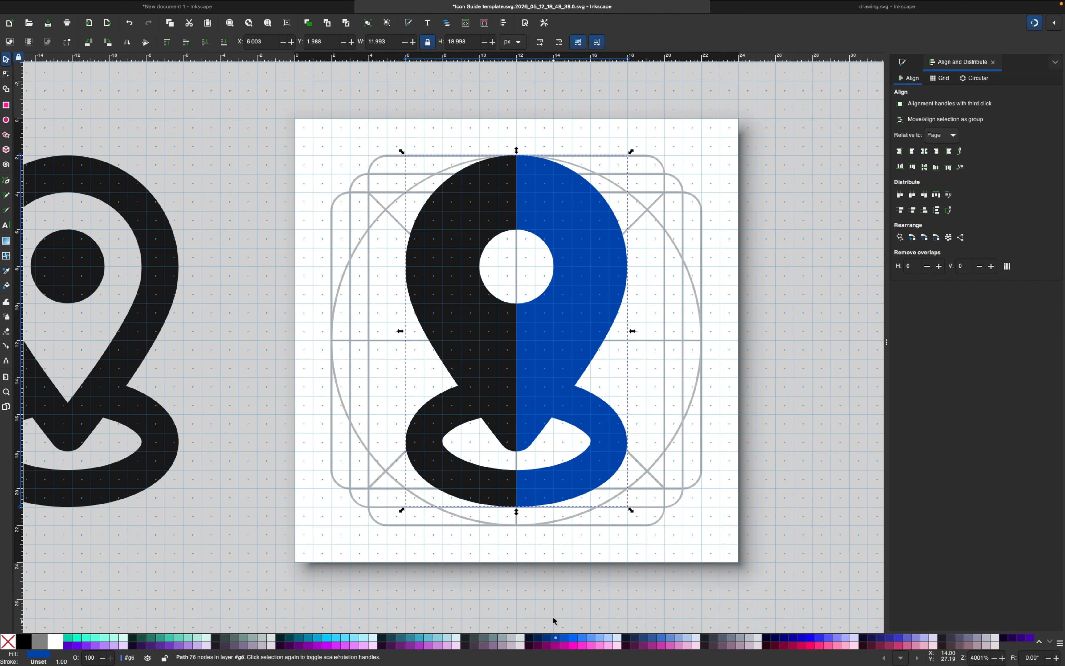
left_click(487, 361)
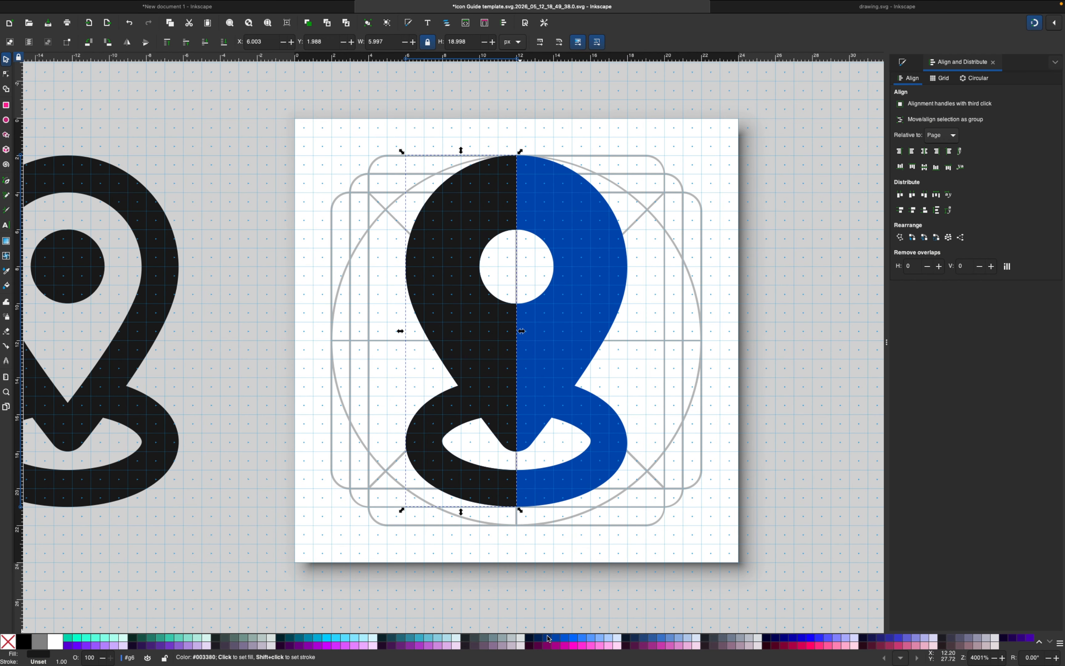
left_click(556, 639)
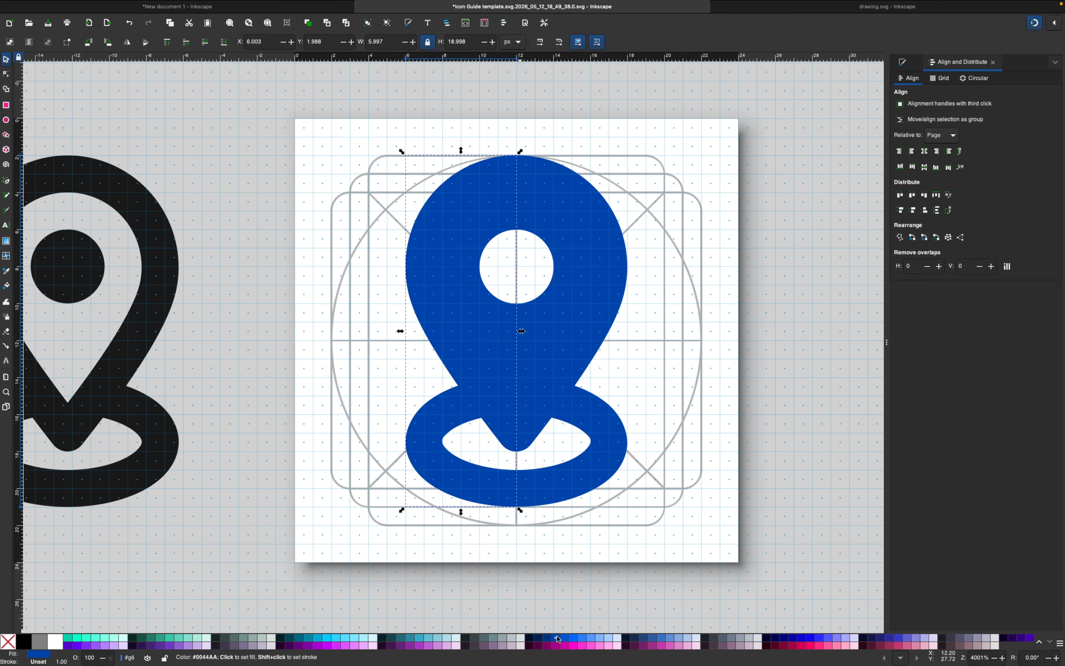
left_click(538, 638)
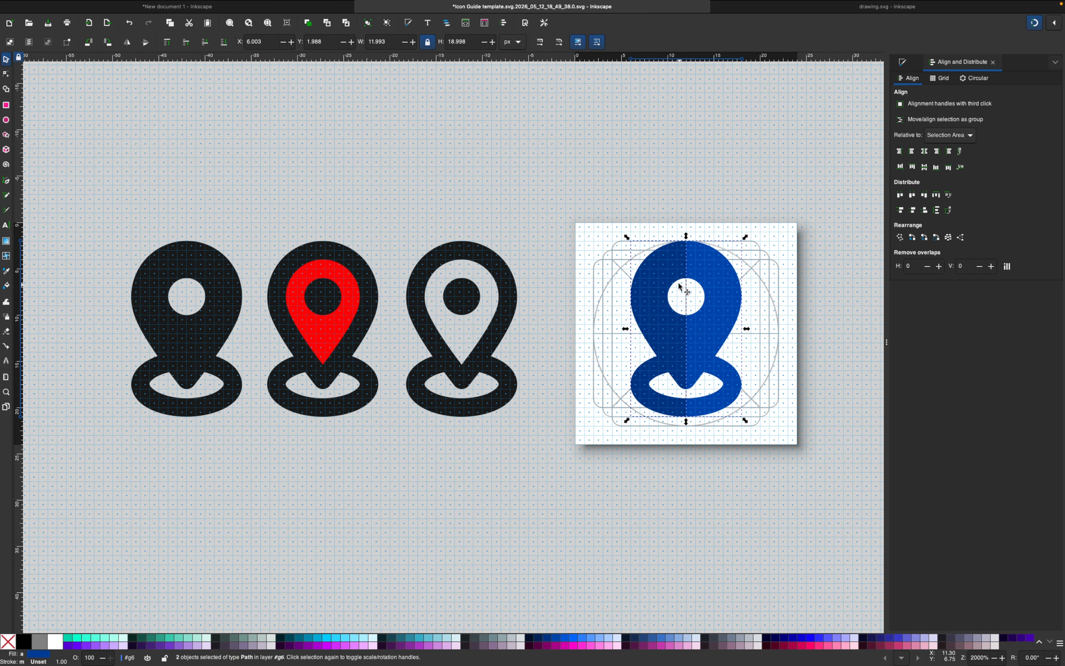
Group the two blue shapes into one icon and close the Align and Distribute dialog
right_click(660, 254)
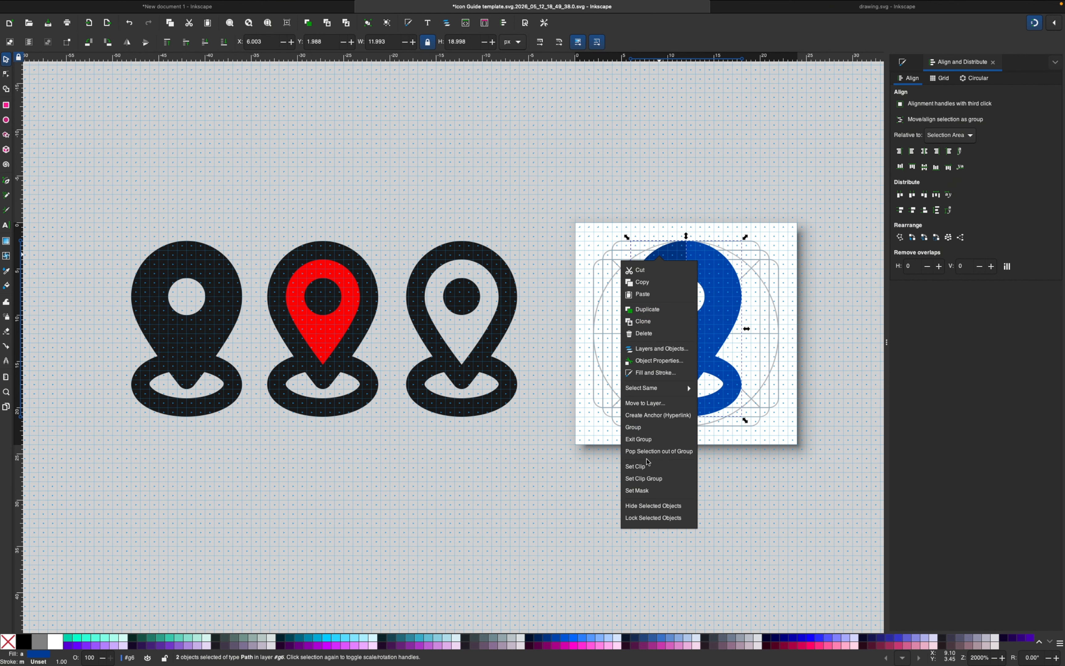
left_click(650, 429)
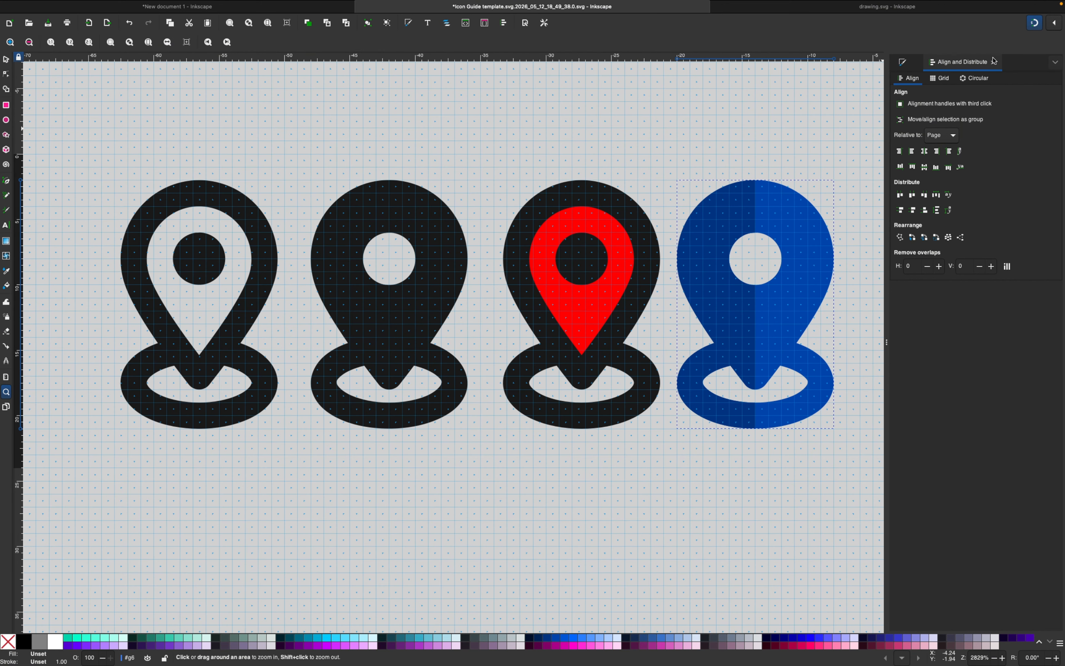
left_click(994, 62)
left_click(950, 62)
Recolour the red pin with a #0044AA fill and a #003380 stroke sampled from the two-tone blue icon
left_click(6, 58)
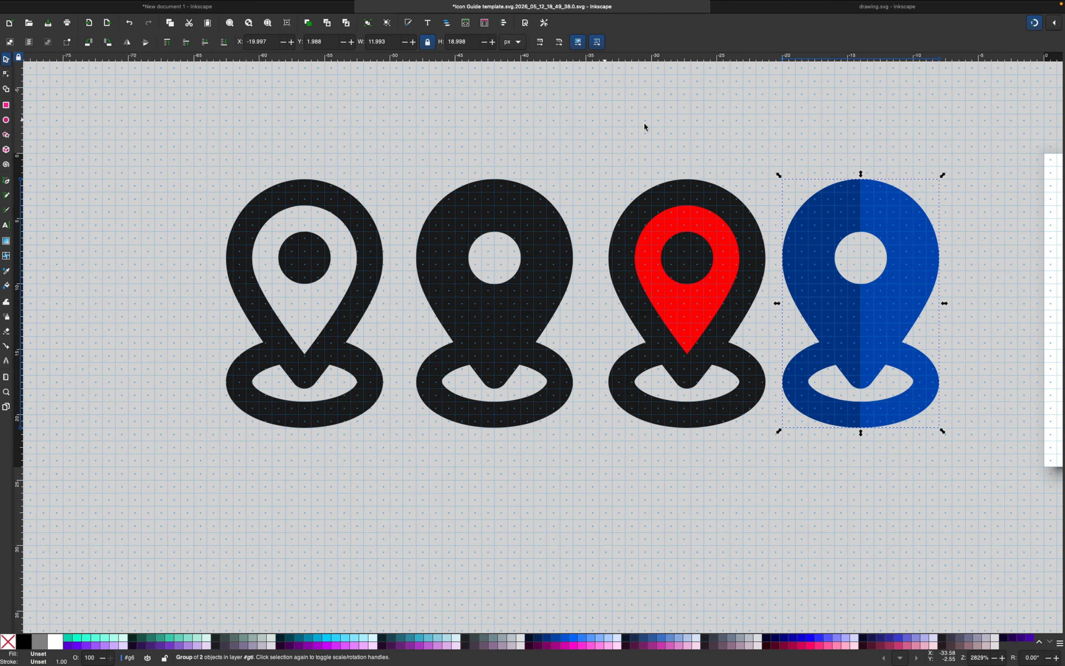
left_click(962, 169)
left_click(691, 306)
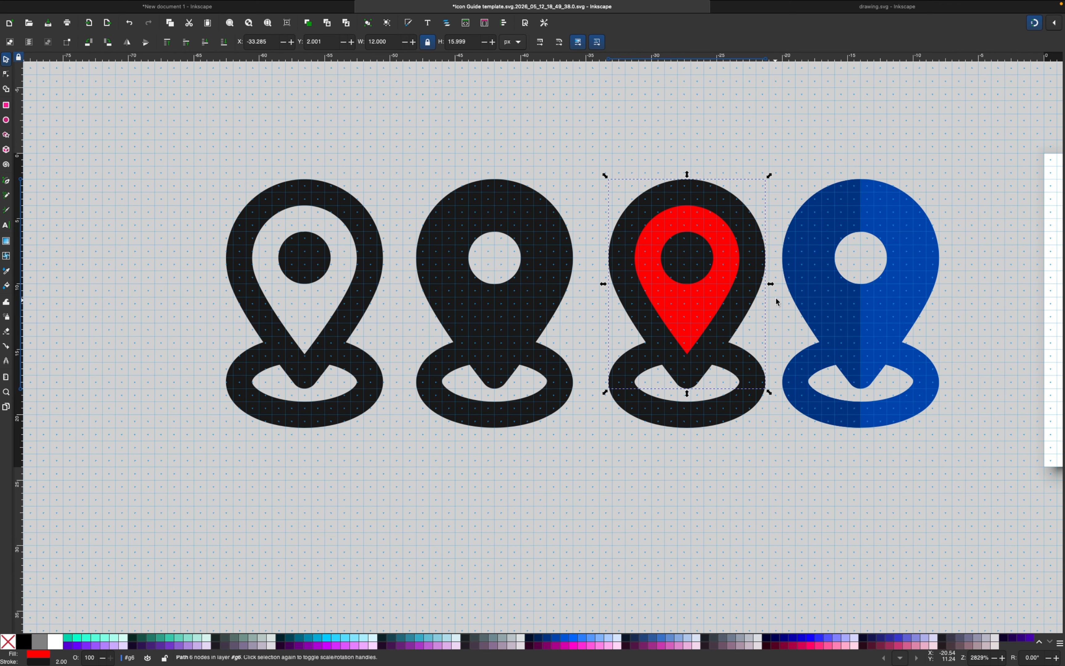
key("d")
left_click(808, 203)
left_click(811, 217, "shift")
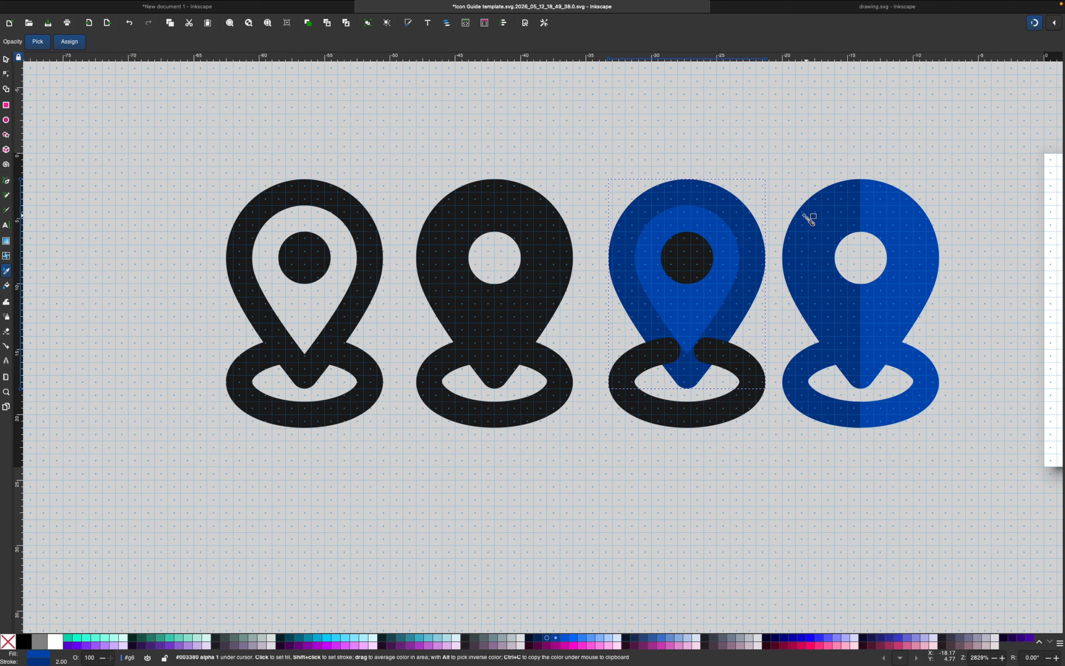
Give the ring under the recoloured pin a #003380 stroke sampled from the two-tone icon
left_click(7, 73)
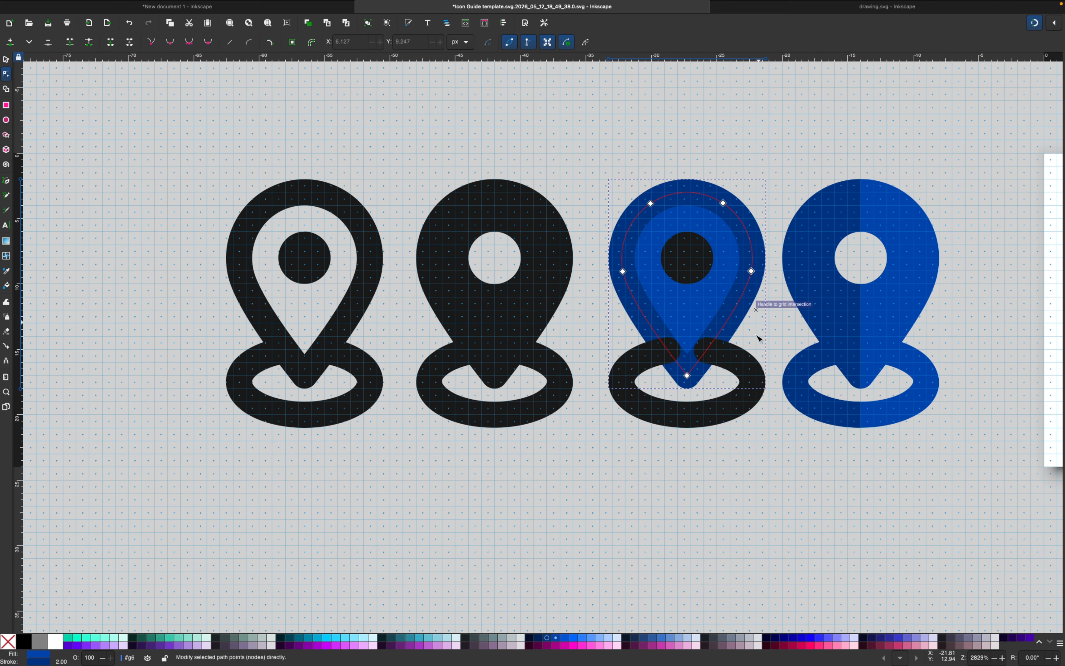
left_click(758, 379)
key("d")
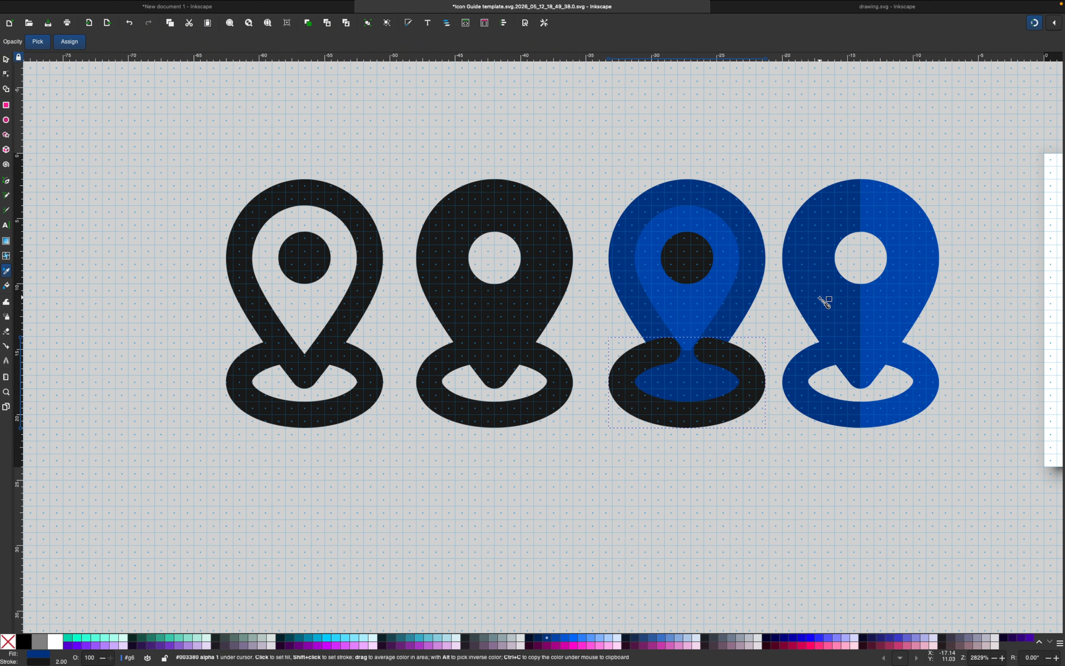
left_click(823, 300, "shift")
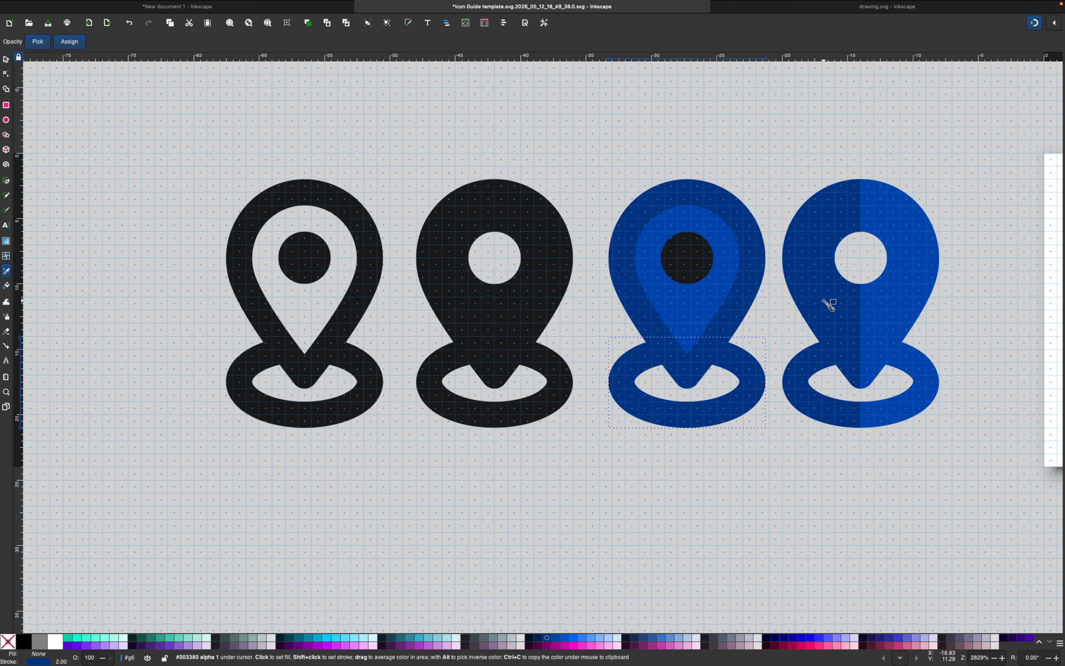
Fill the recoloured pin's centre dot with #003380 sampled from its outline and deselect everything
left_click(8, 73)
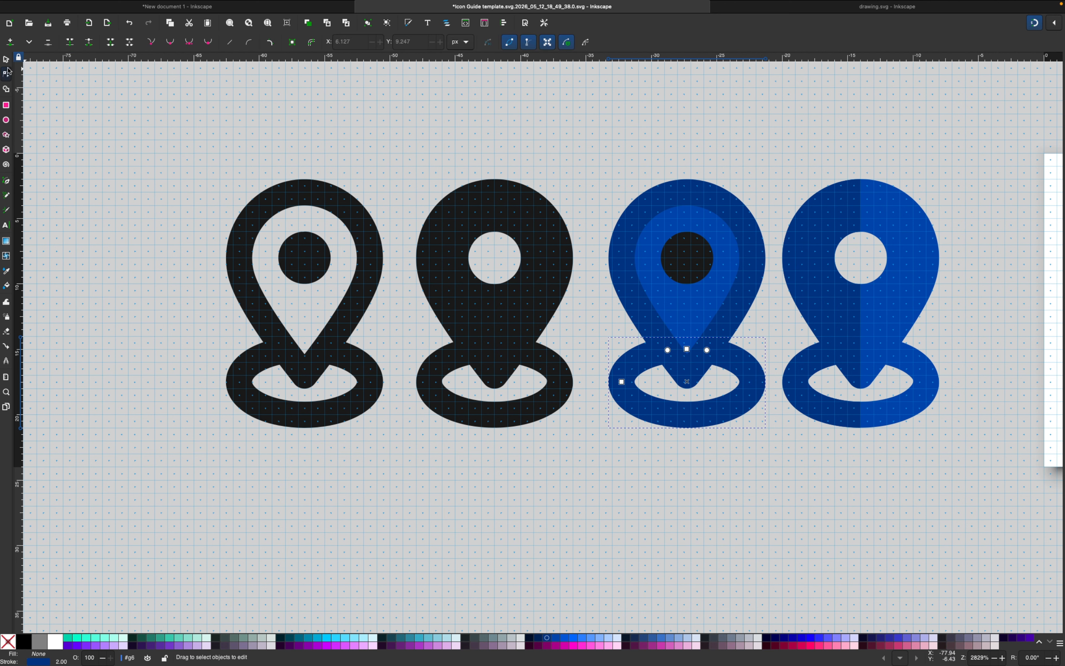
left_click(688, 250)
key("d")
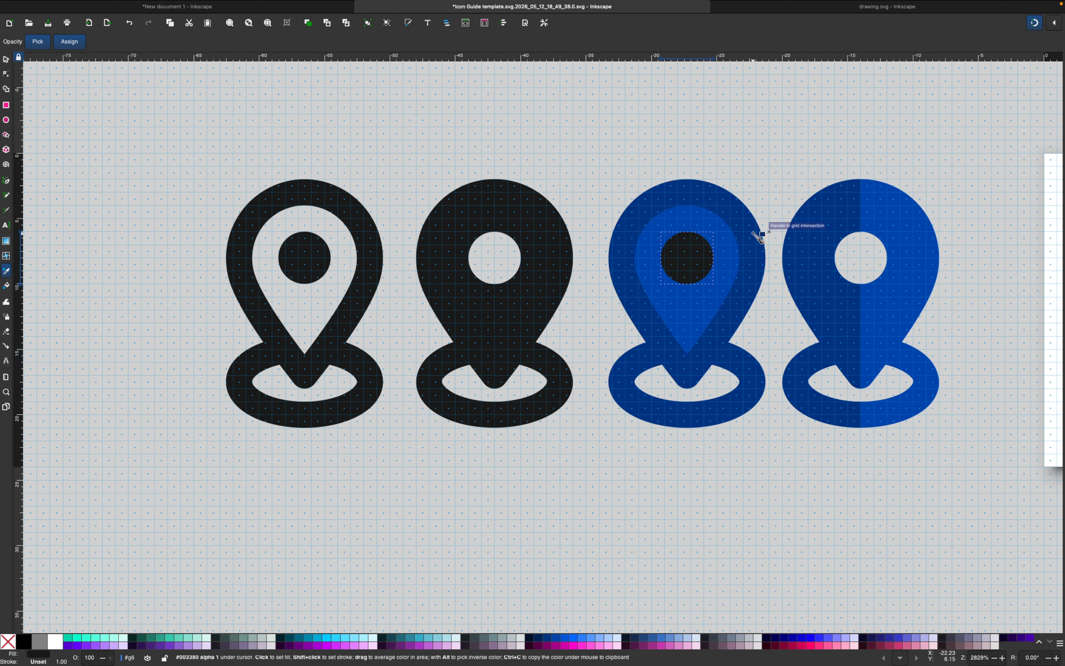
left_click(753, 233)
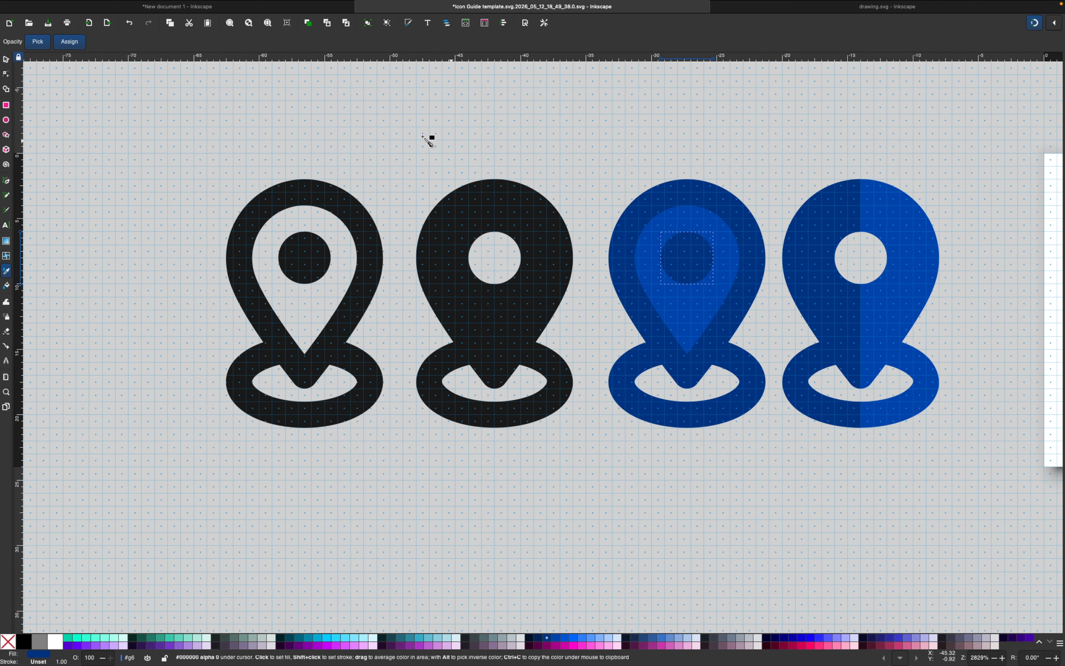
left_click(4, 61)
left_click(63, 105)
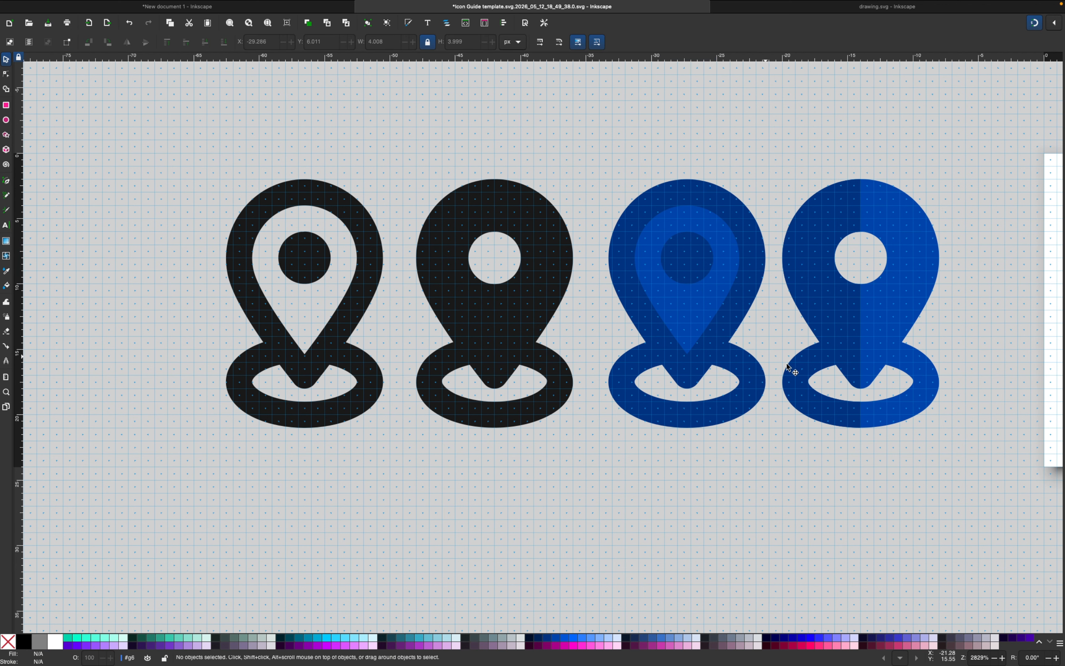
left_click_drag(774, 431, 805, 427)
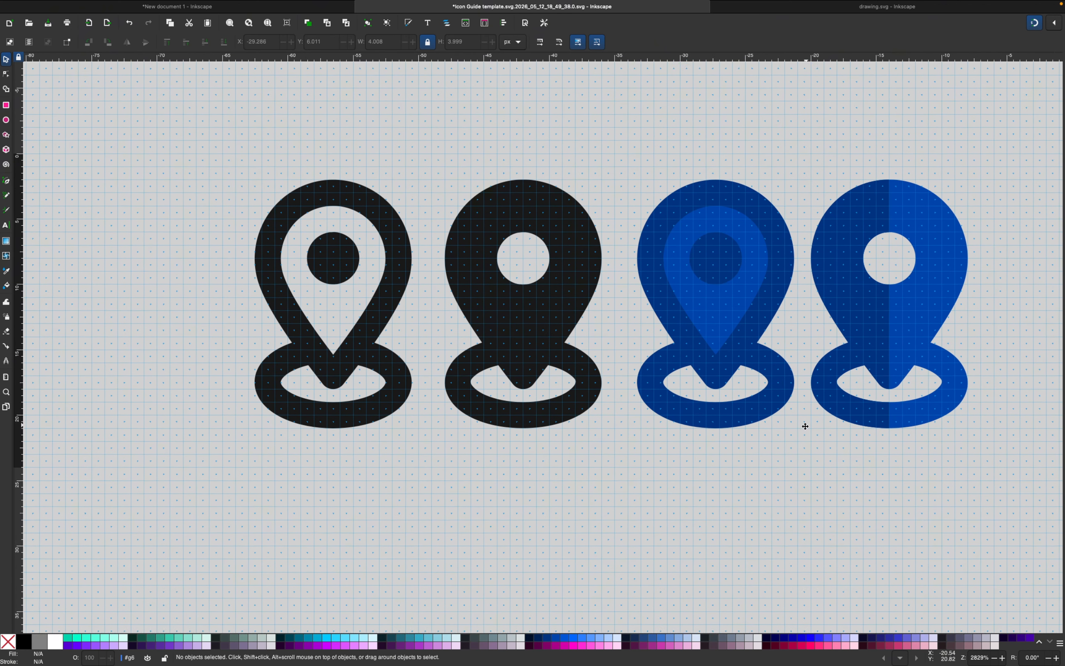